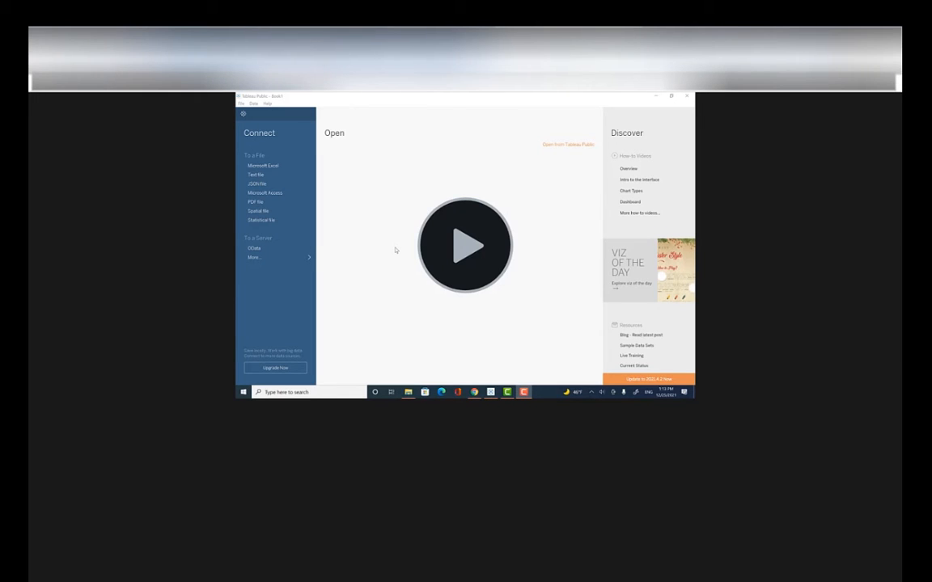
# Search the web for "tableau public" and open the Tableau Public website from the results
pyautogui.write('tab')
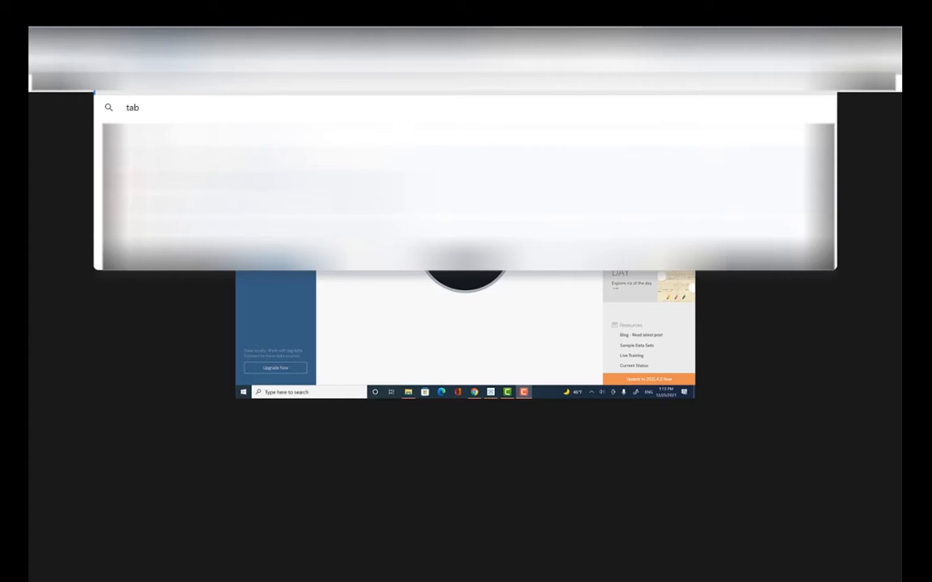
pyautogui.write('leau')
pyautogui.press('Return')
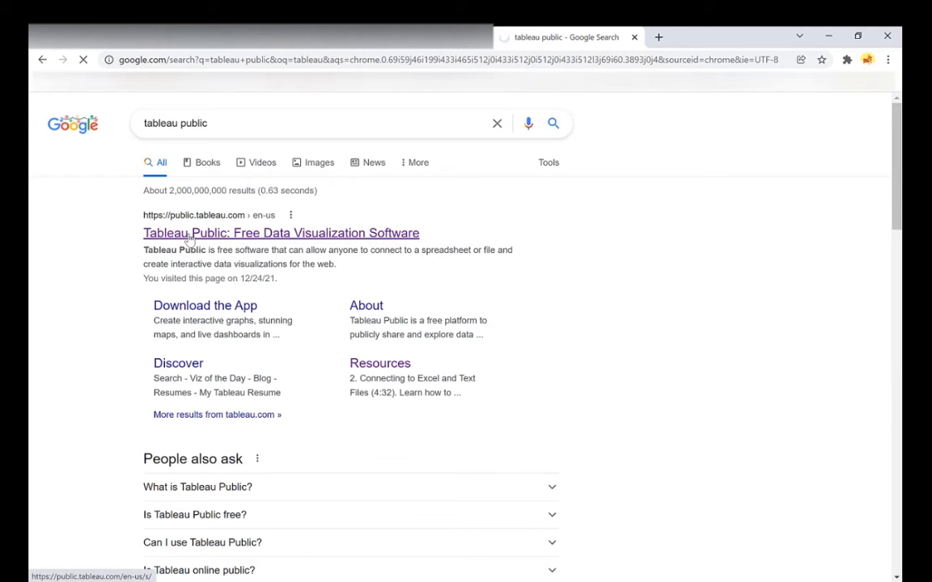
pyautogui.click(188, 235)
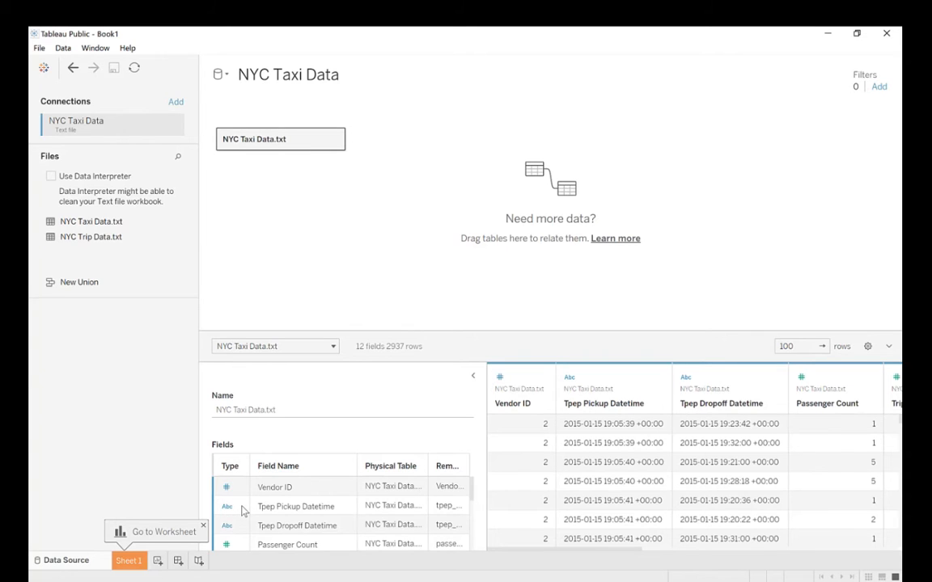
# Review the field names and data types of NYC Taxi Data.txt, including the data type options available for Vendor ID
pyautogui.scroll(-3, 243, 509)
pyautogui.scroll(2, 243, 510)
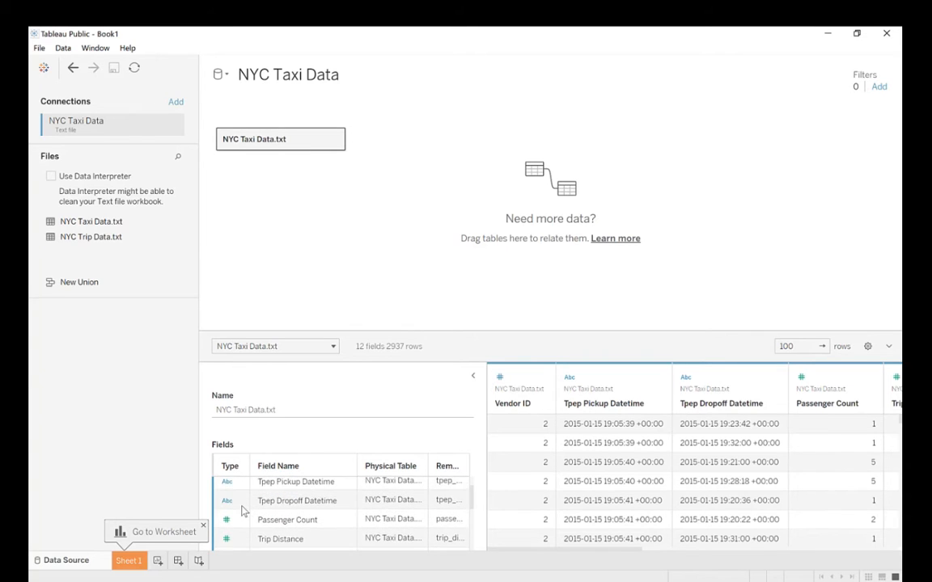
pyautogui.scroll(1, 242, 509)
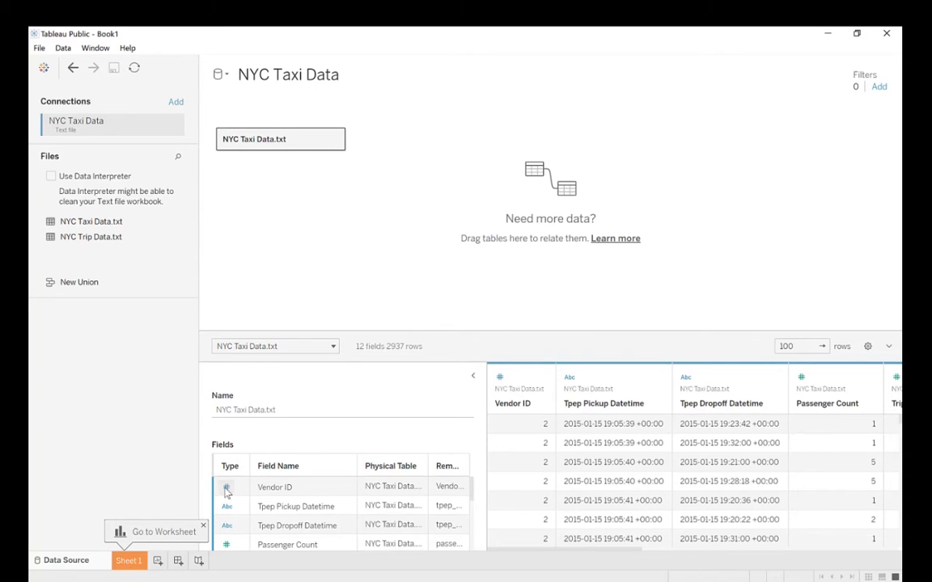
pyautogui.scroll(-3, 243, 536)
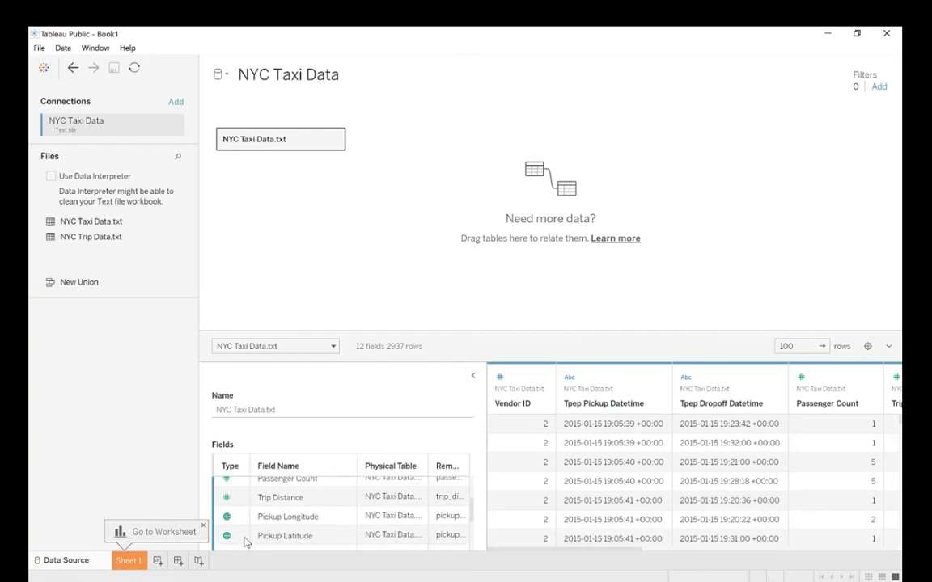
pyautogui.scroll(-3, 246, 543)
pyautogui.scroll(6, 245, 540)
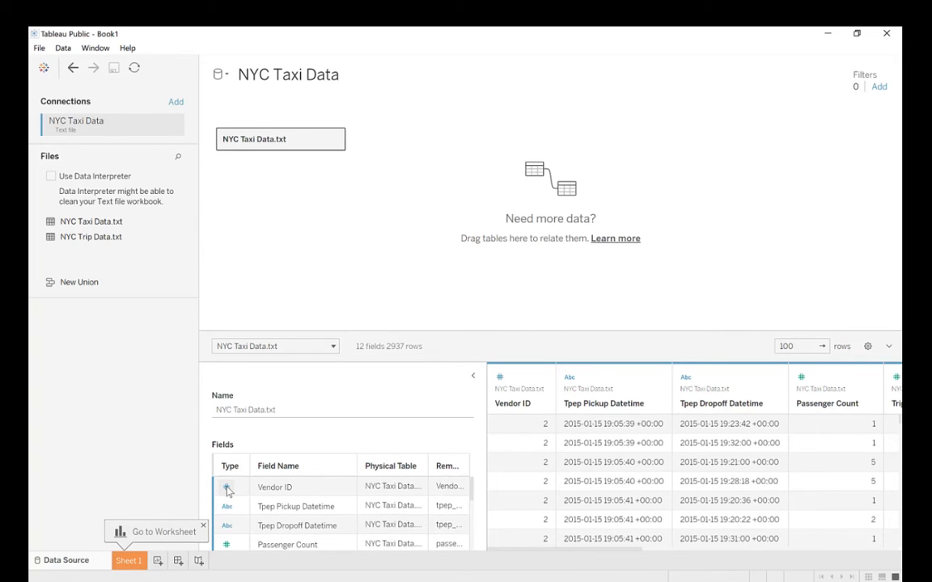
pyautogui.click(227, 488)
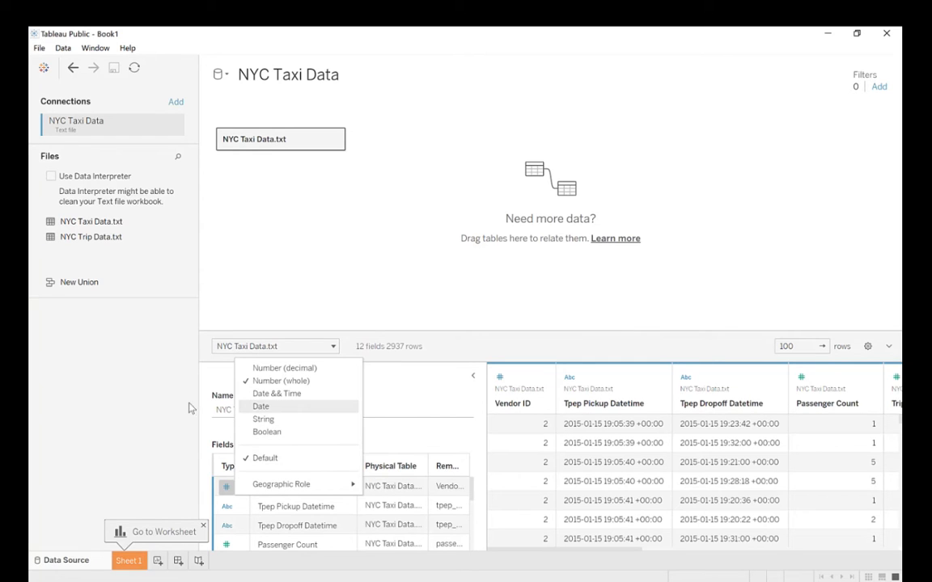
pyautogui.click(395, 420)
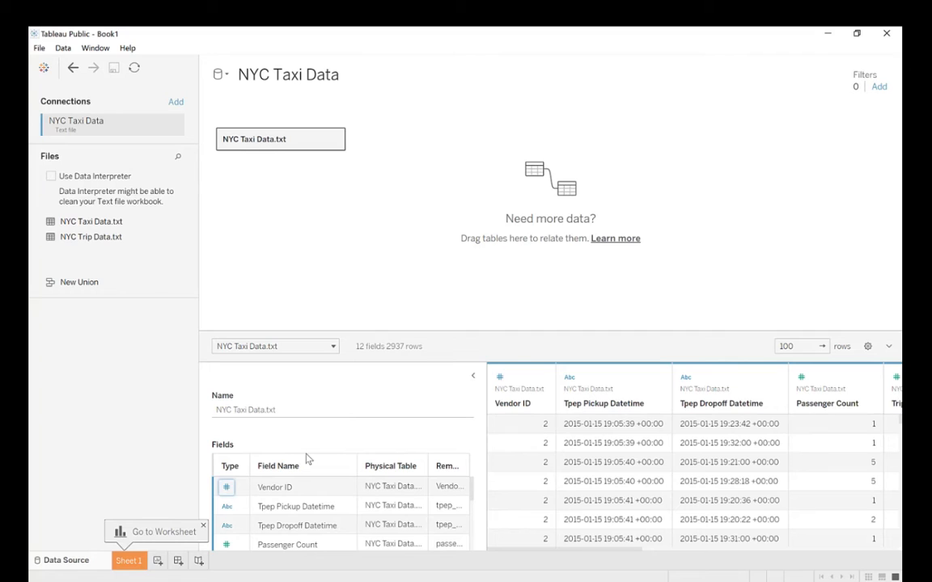
pyautogui.scroll(-5, 226, 485)
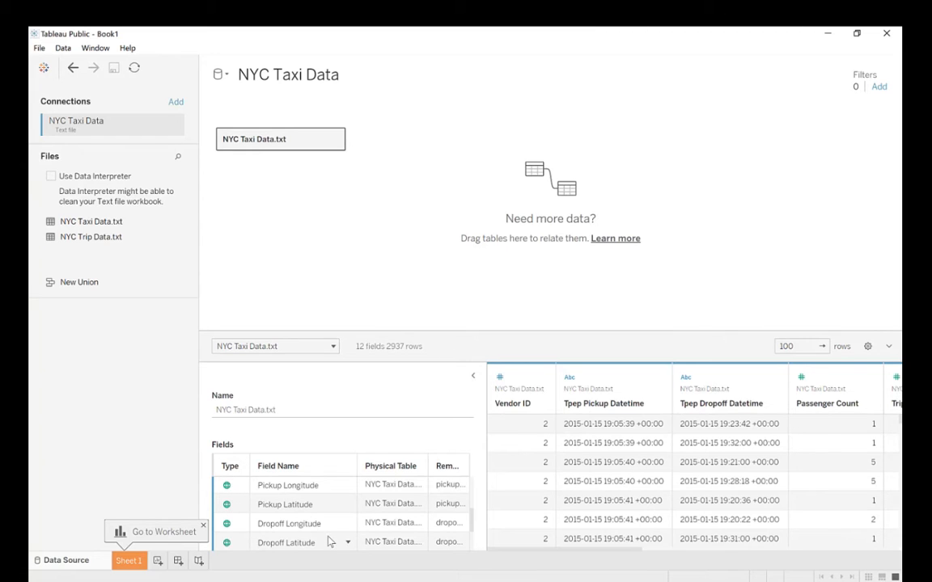
pyautogui.scroll(-3, 328, 530)
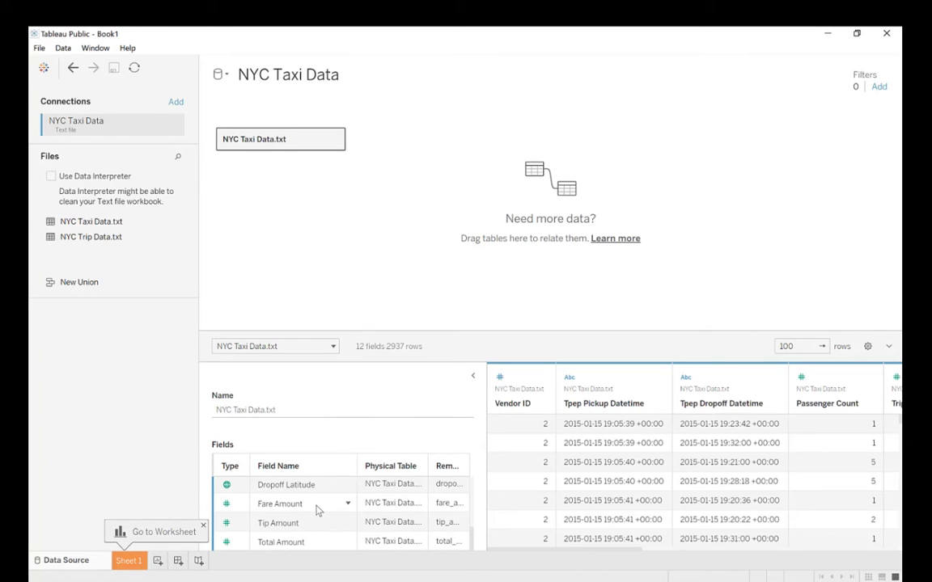
pyautogui.scroll(3, 318, 506)
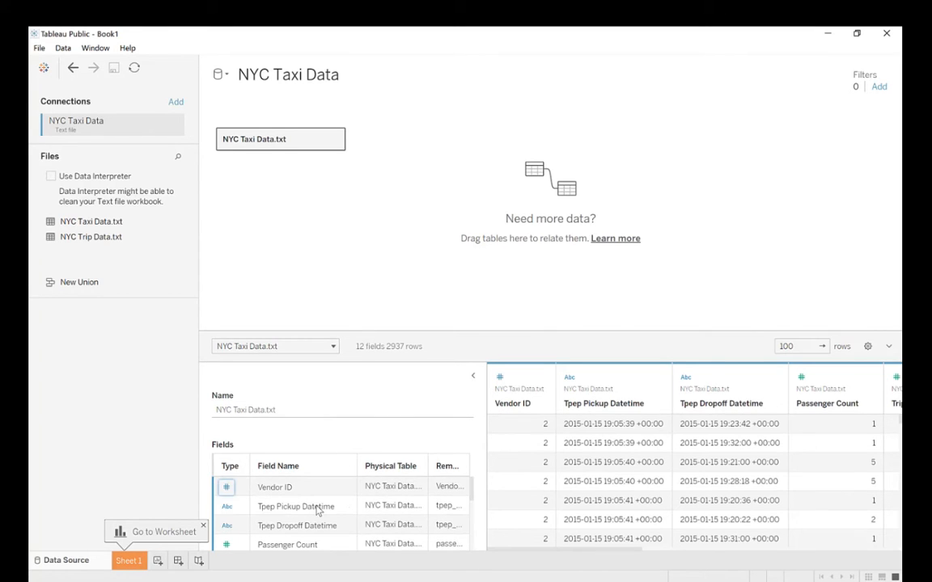
# Go to Sheet 1 and place the Trip Distance field on Columns
pyautogui.click(127, 560)
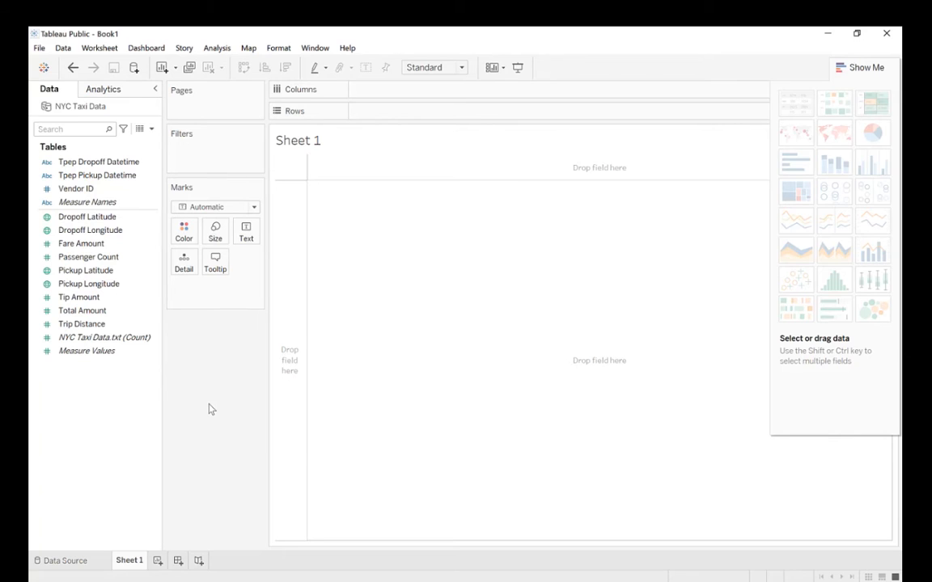
pyautogui.click(93, 325)
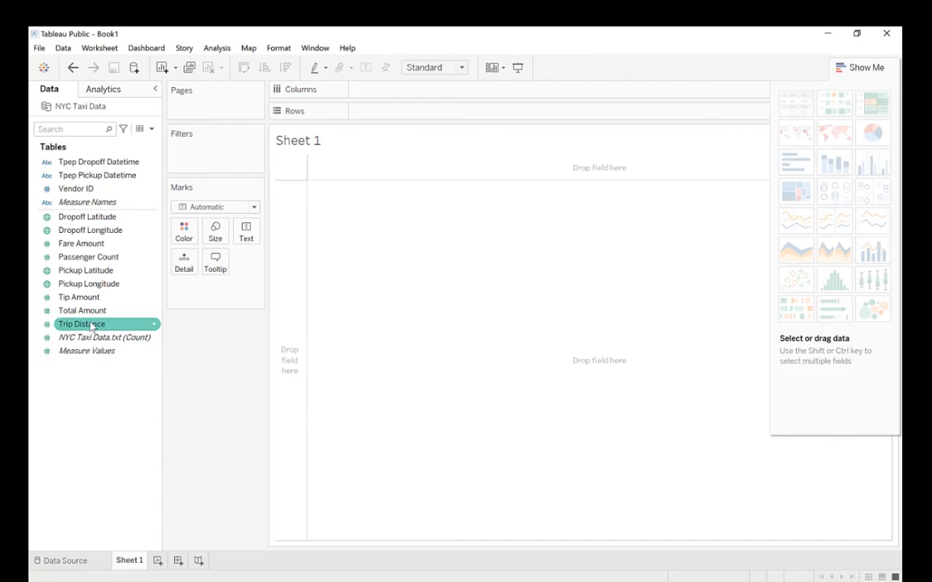
pyautogui.click(97, 257)
pyautogui.click(97, 326)
pyautogui.moveTo(95, 328)
pyautogui.mouseDown()
pyautogui.moveTo(460, 289)
pyautogui.moveTo(412, 156)
pyautogui.moveTo(385, 170)
pyautogui.moveTo(386, 94)
pyautogui.moveTo(378, 179)
pyautogui.moveTo(368, 170)
pyautogui.moveTo(291, 265)
pyautogui.moveTo(512, 327)
pyautogui.moveTo(399, 179)
pyautogui.moveTo(386, 116)
pyautogui.moveTo(397, 97)
pyautogui.mouseUp()
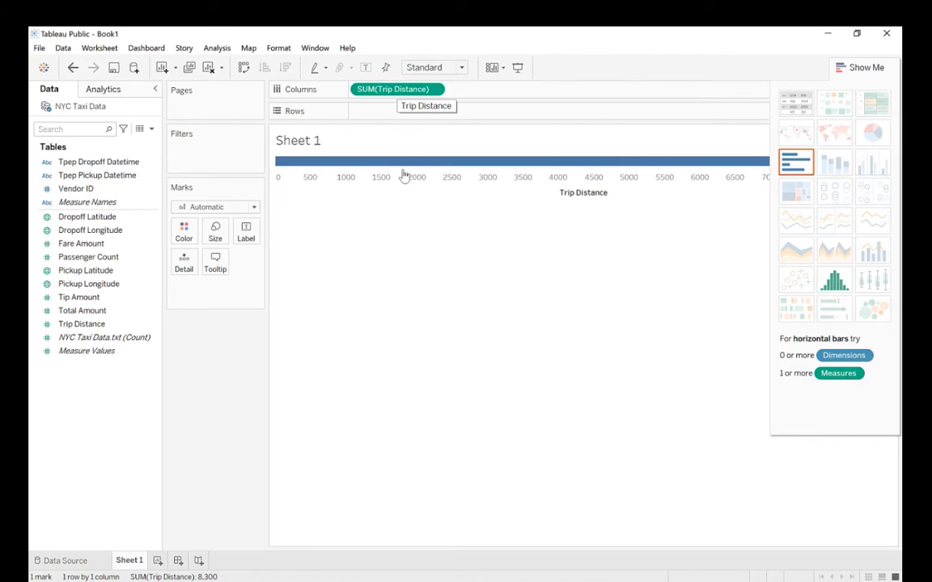
# Convert Trip Distance on Columns from a summed measure to a dimension
pyautogui.moveTo(513, 171)
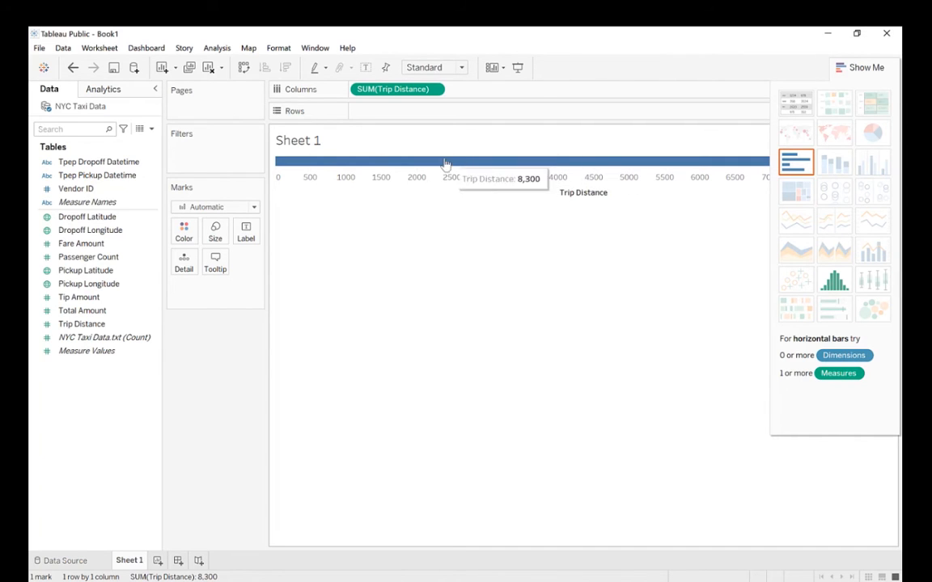
pyautogui.click(434, 90)
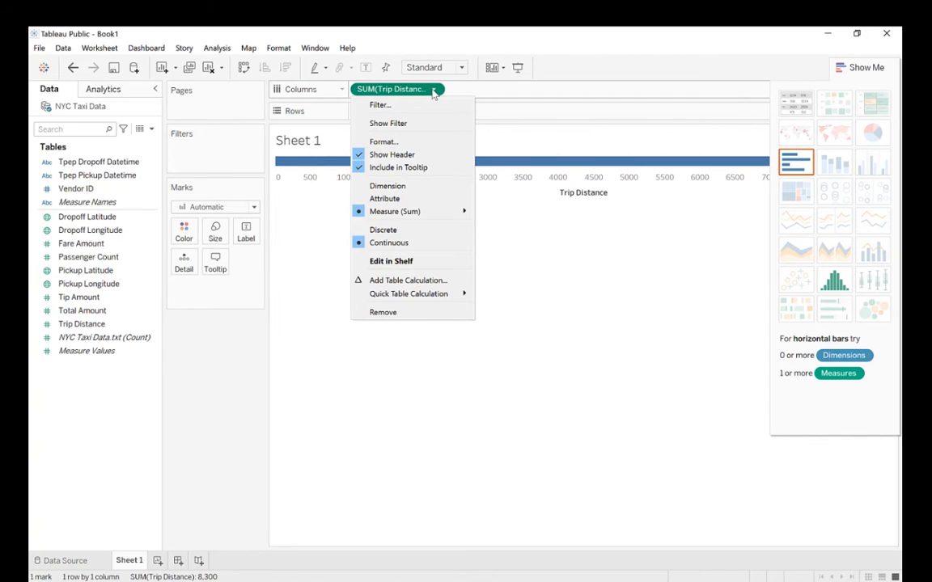
pyautogui.moveTo(429, 216)
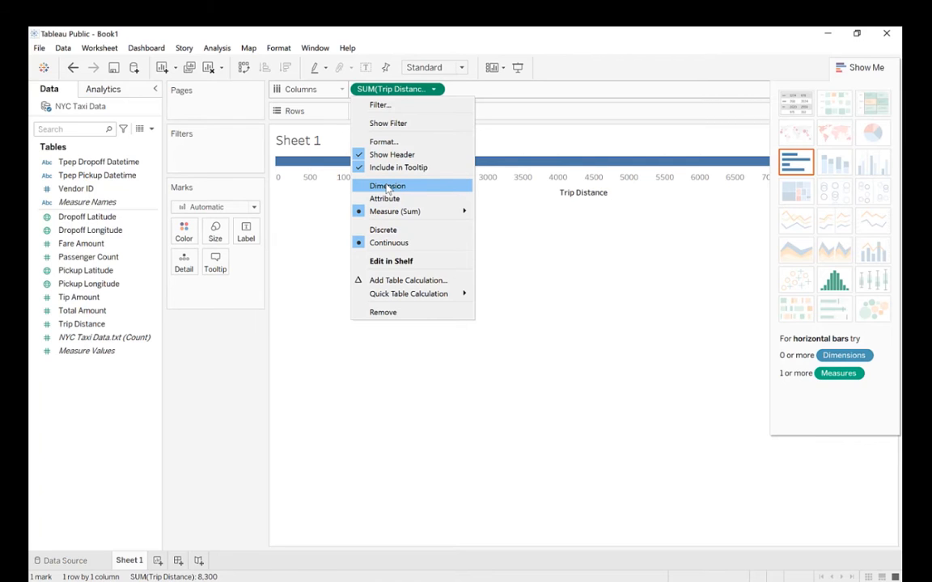
pyautogui.click(387, 187)
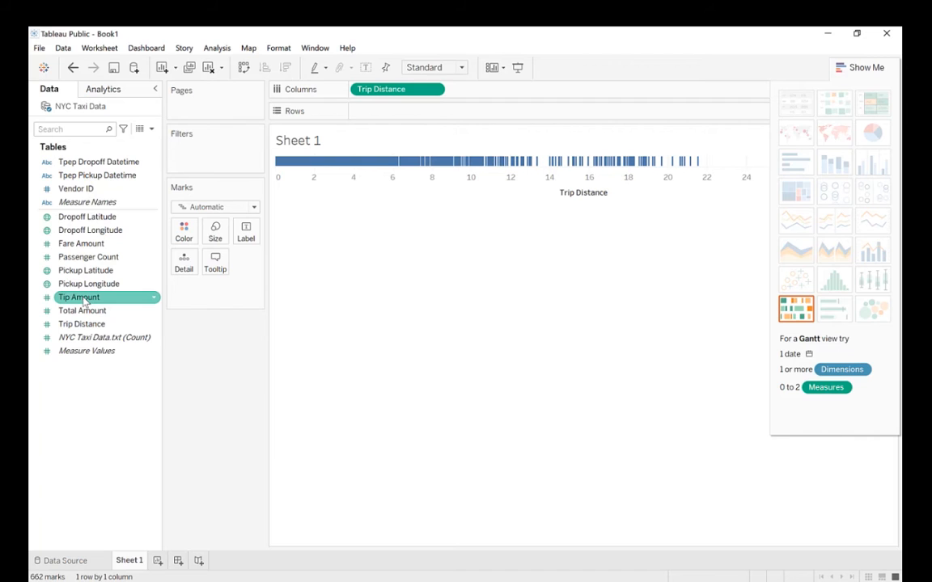
# Place Tip Amount on Rows and convert it to a dimension to plot individual tips against trip distance
pyautogui.moveTo(84, 301); pyautogui.dragTo(386, 118)
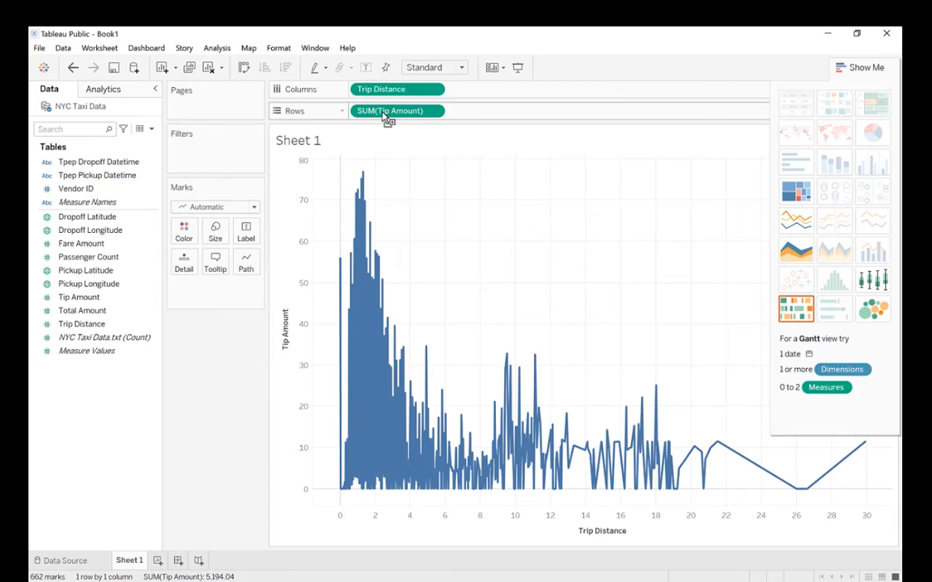
pyautogui.click(435, 114)
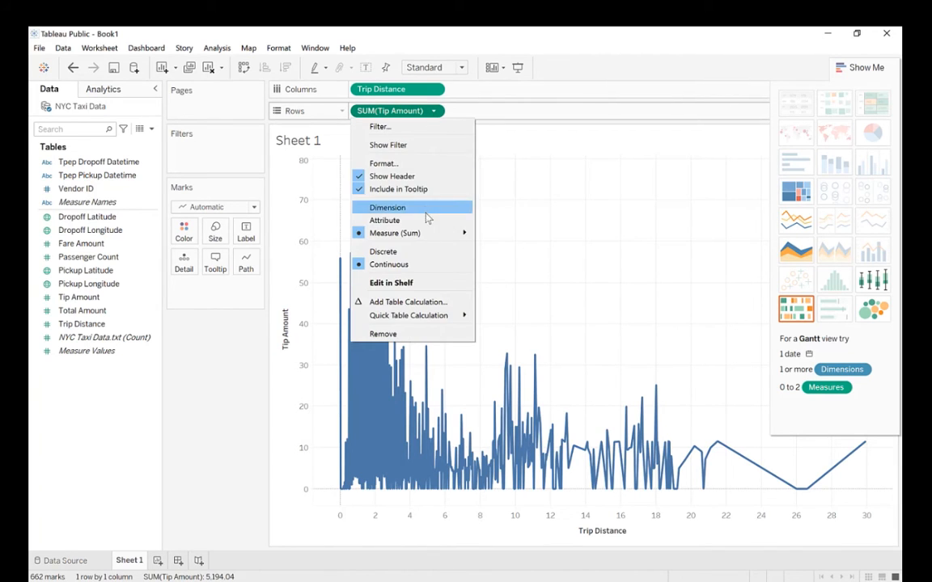
pyautogui.moveTo(430, 240)
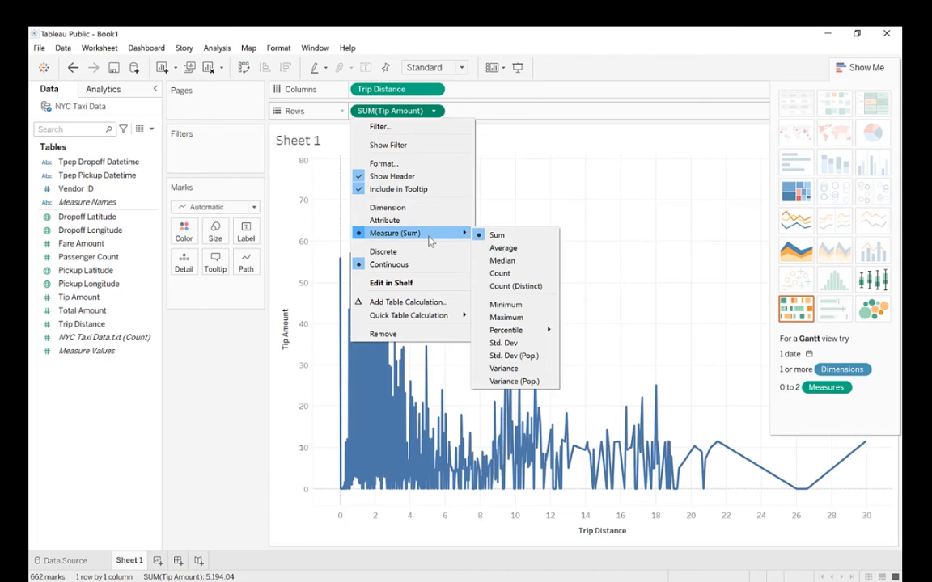
pyautogui.click(388, 208)
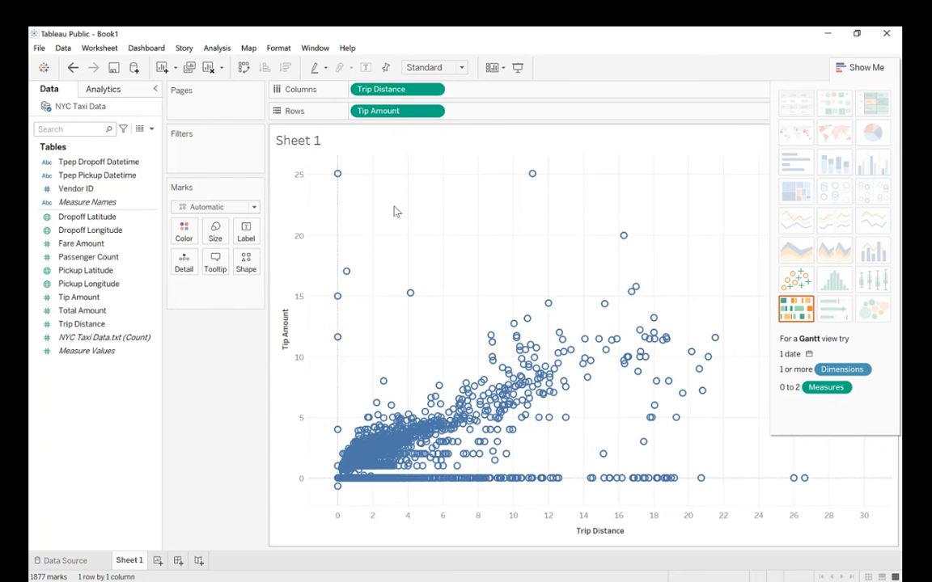
pyautogui.click(434, 113)
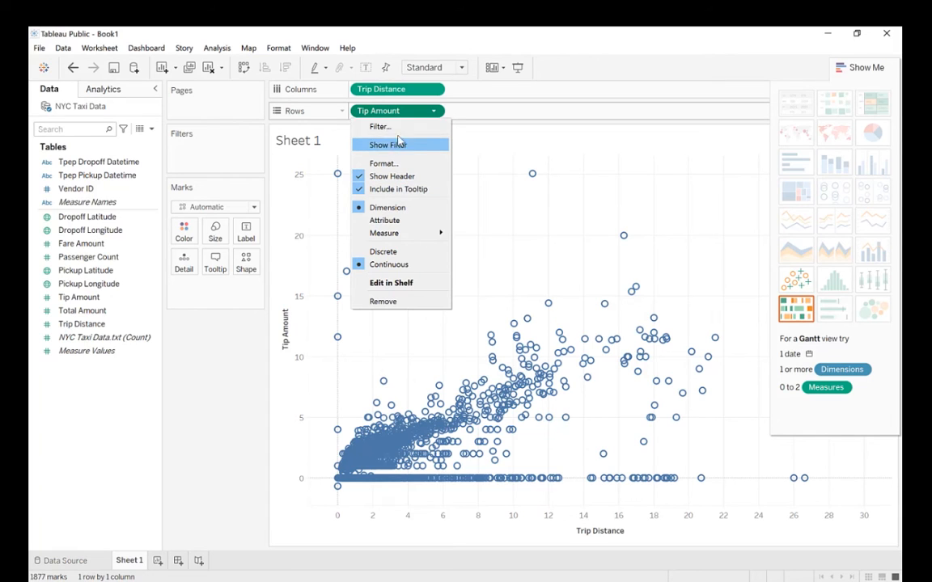
pyautogui.click(491, 139)
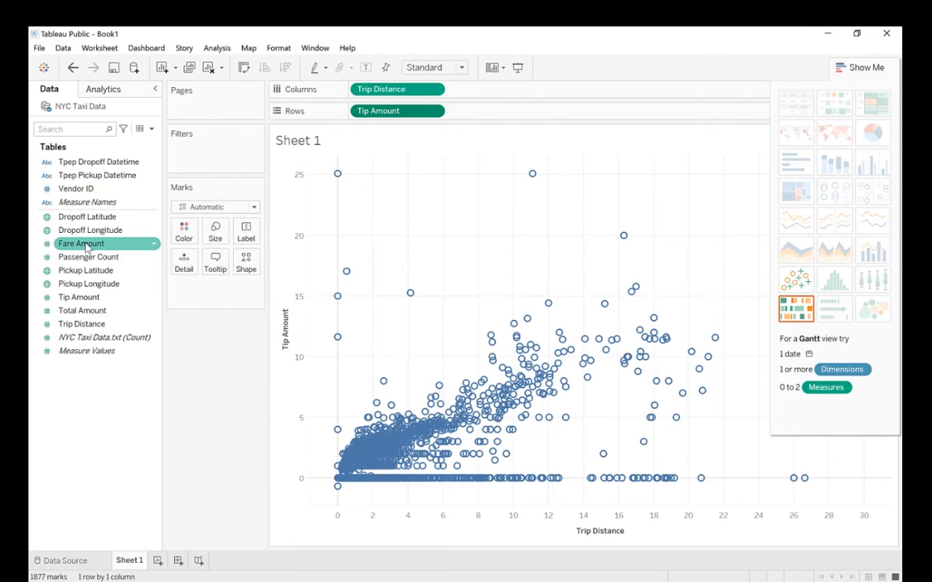
# Color the scatter plot marks by Fare Amount, treating that field as a dimension
pyautogui.moveTo(85, 247); pyautogui.dragTo(187, 234)
pyautogui.moveTo(185, 234); pyautogui.dragTo(185, 234)
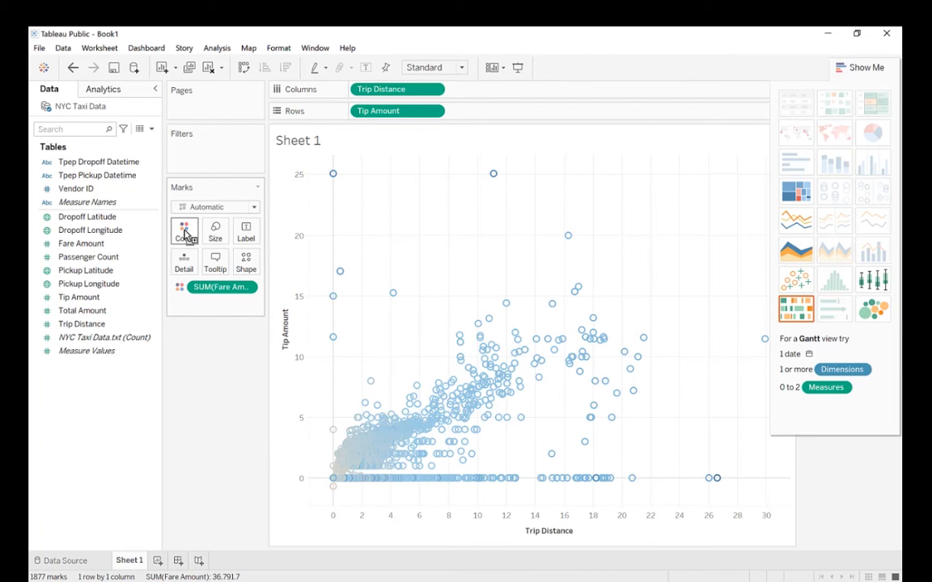
pyautogui.click(246, 288)
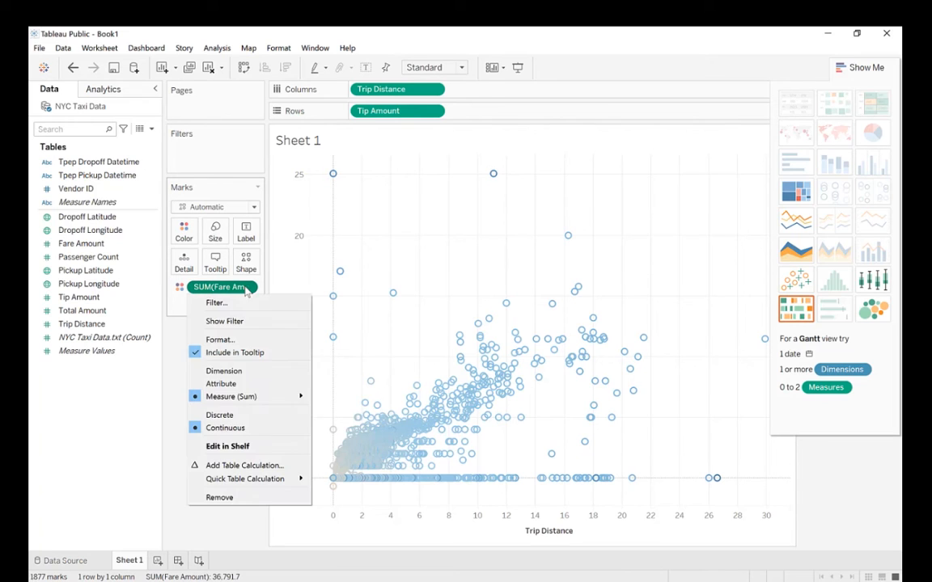
pyautogui.click(223, 372)
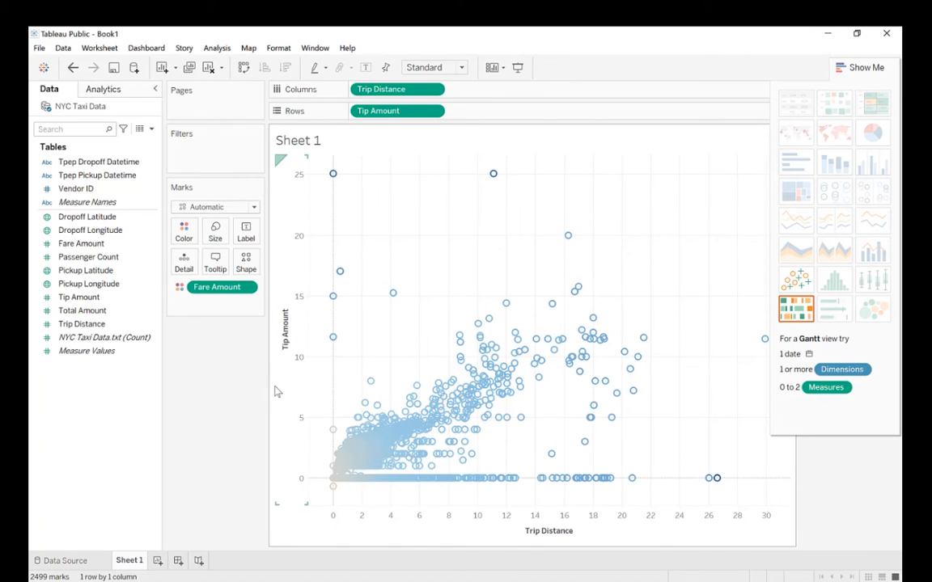
# Check the tooltip's contents and the options of the Fare Amount color field without changing them
pyautogui.click(215, 265)
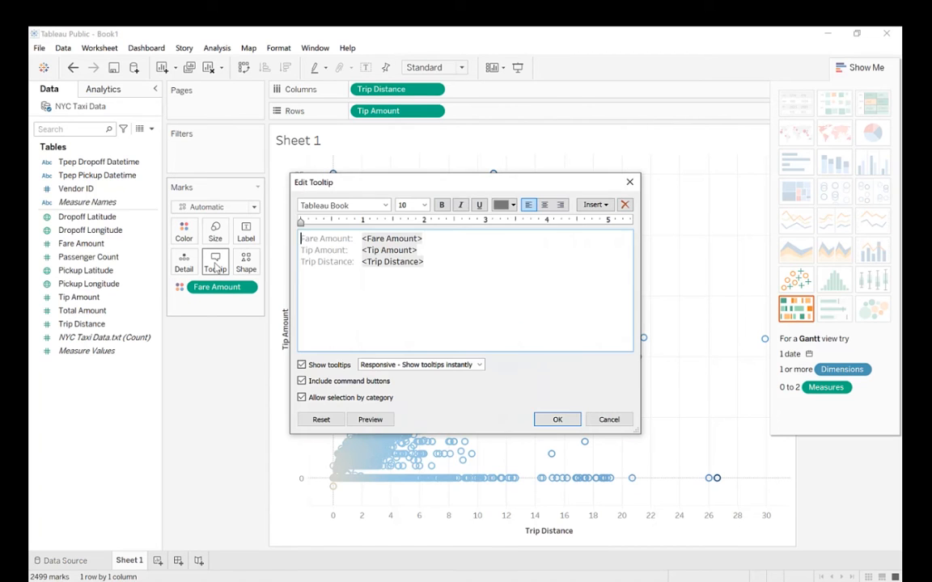
pyautogui.click(630, 183)
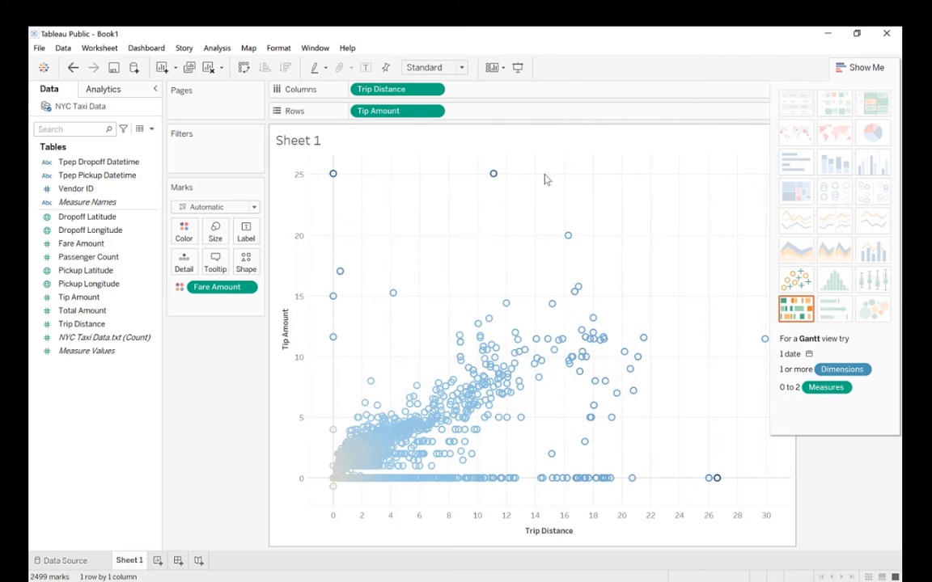
pyautogui.click(249, 288)
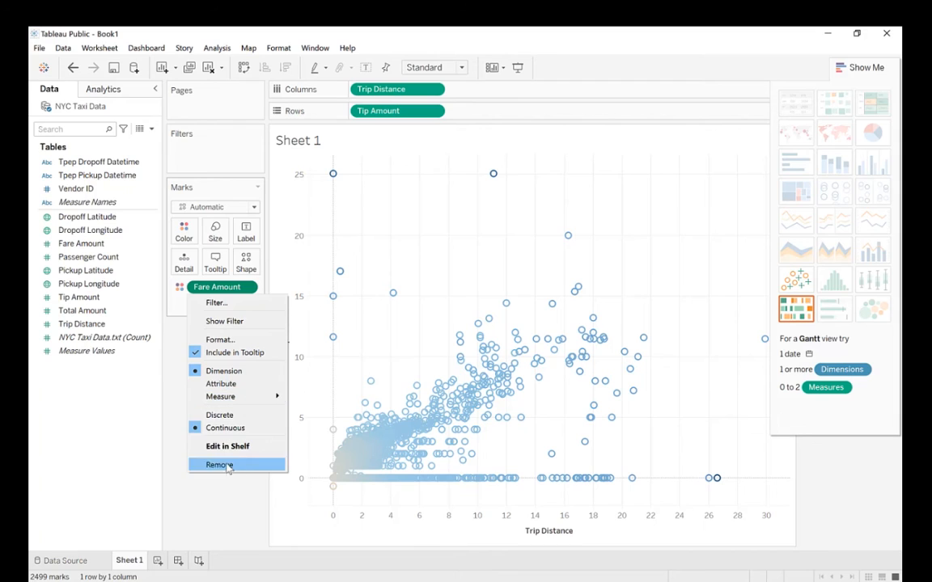
pyautogui.click(207, 510)
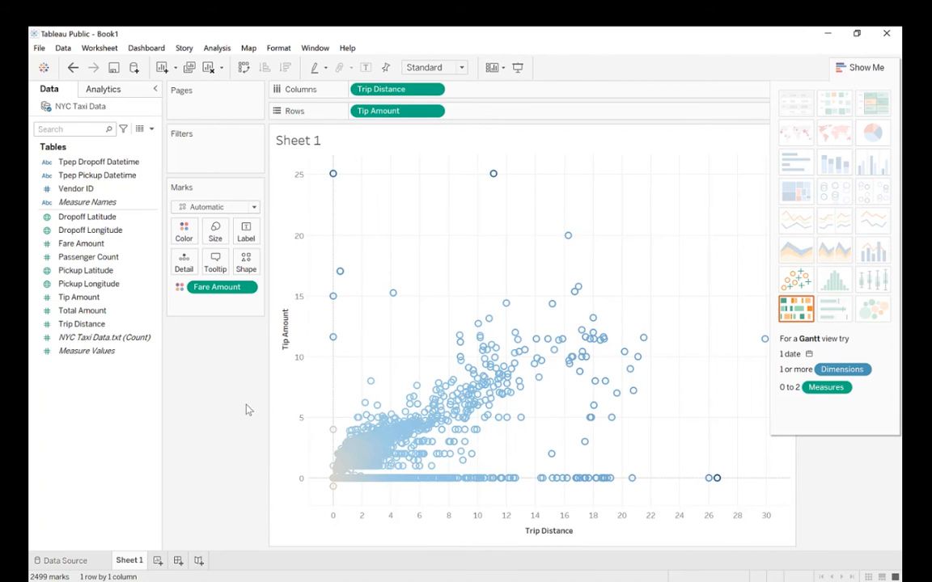
# Apply the Temperature Diverging palette to the Fare Amount colors of the scatter plot
pyautogui.click(184, 233)
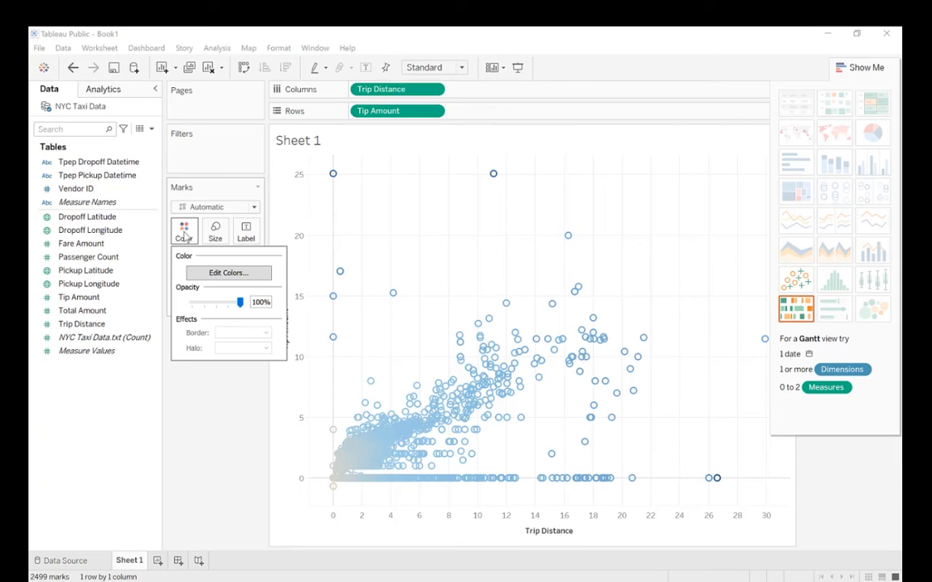
pyautogui.click(231, 277)
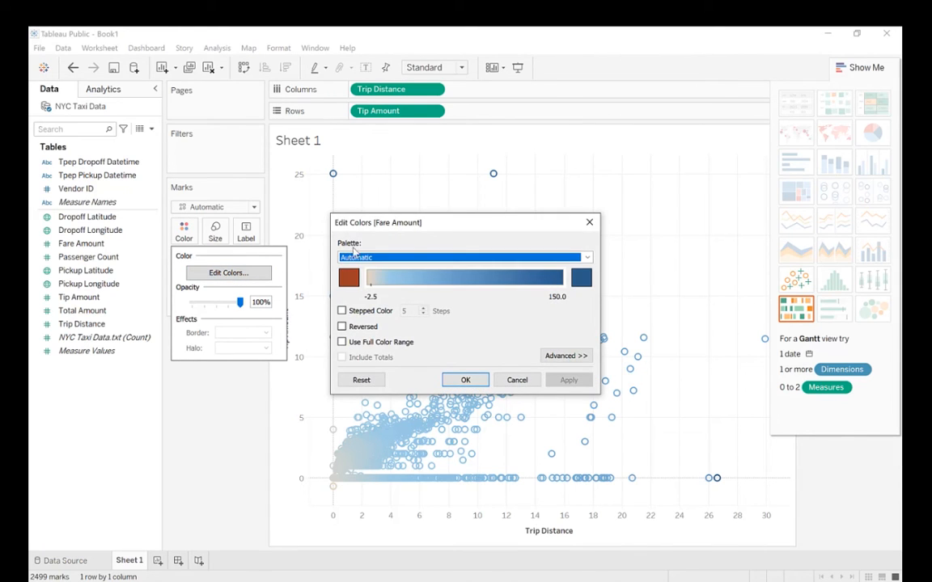
pyautogui.click(466, 257)
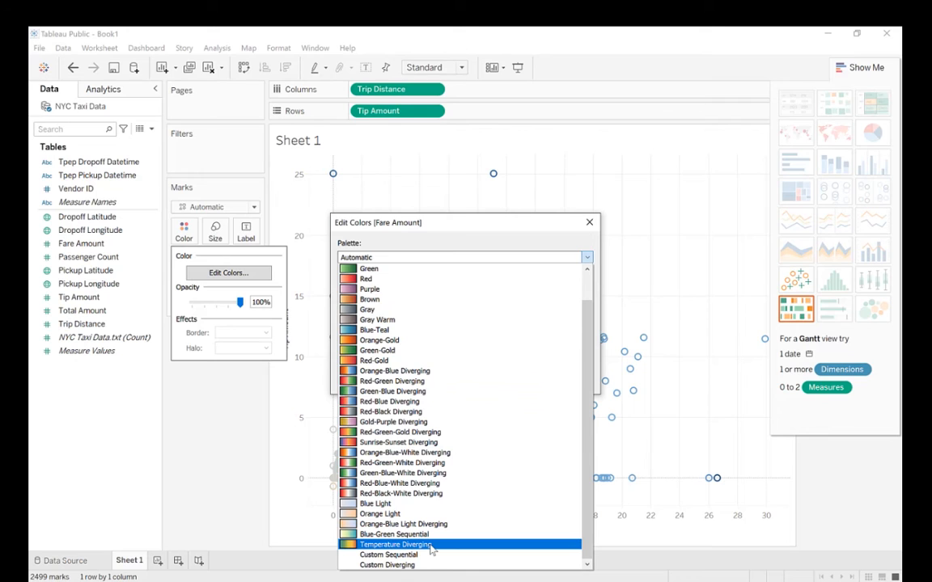
pyautogui.click(431, 546)
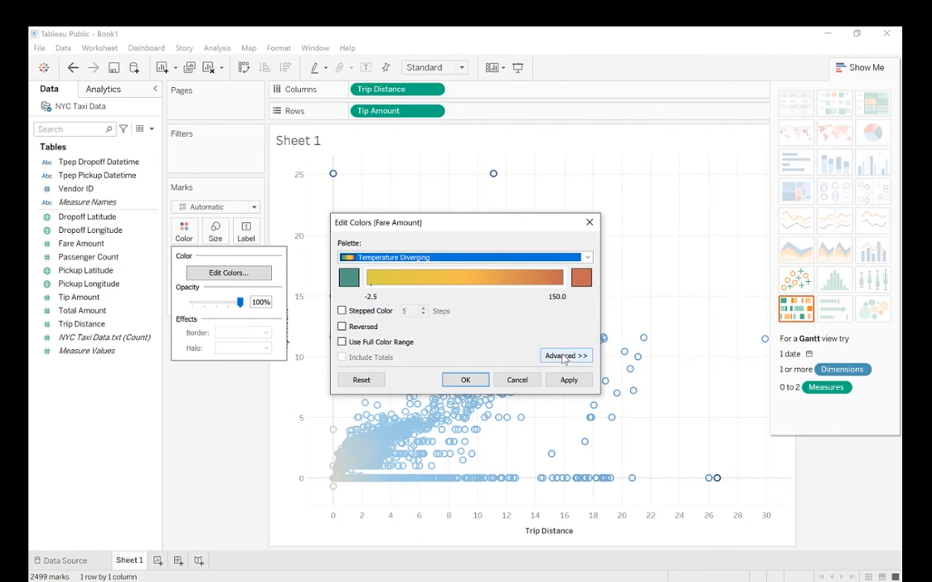
pyautogui.click(465, 382)
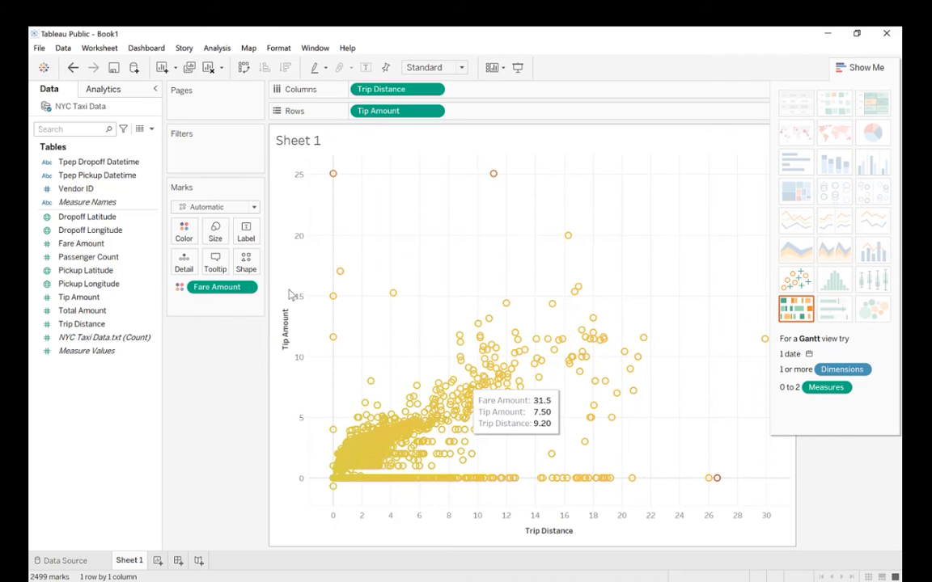
# Reduce the size of the scatter plot marks slightly so overlapping trips are easier to distinguish
pyautogui.click(215, 234)
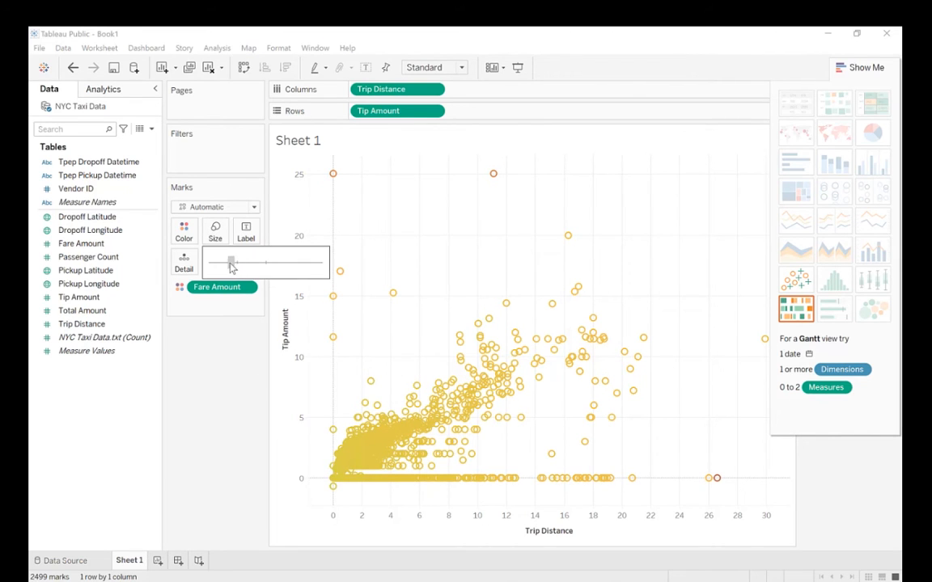
pyautogui.moveTo(226, 265); pyautogui.dragTo(226, 267)
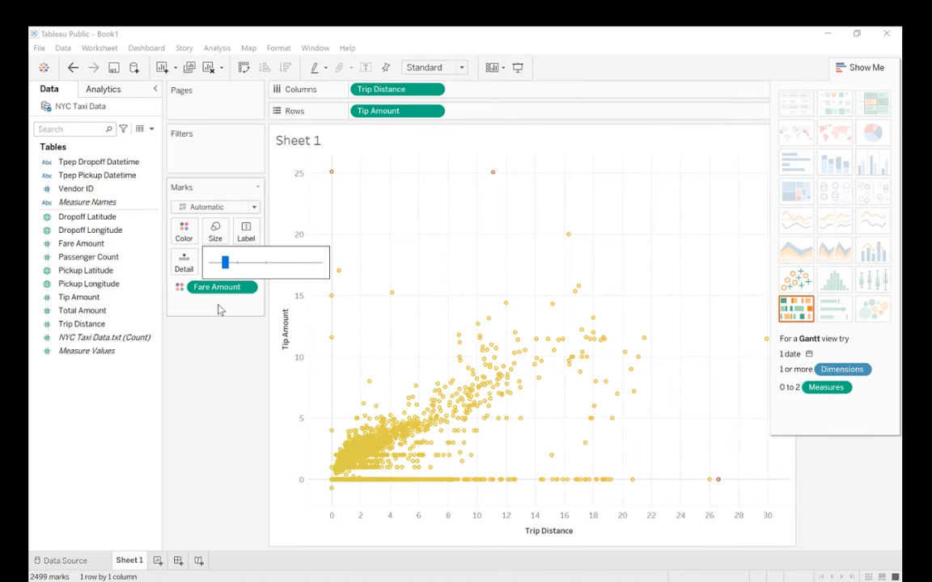
pyautogui.click(202, 299)
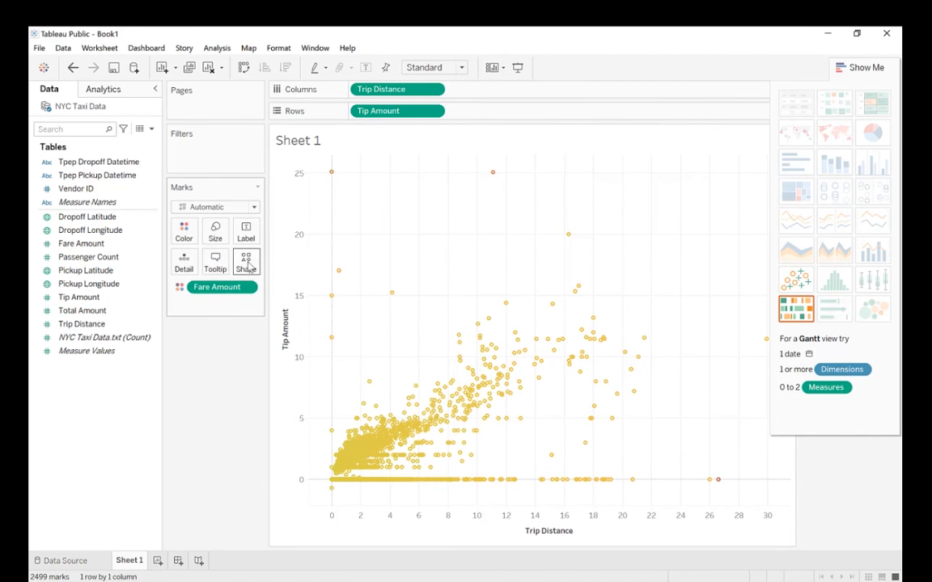
# Try the Area mark type on the scatter plot, and settle on Circle marks instead
pyautogui.click(254, 208)
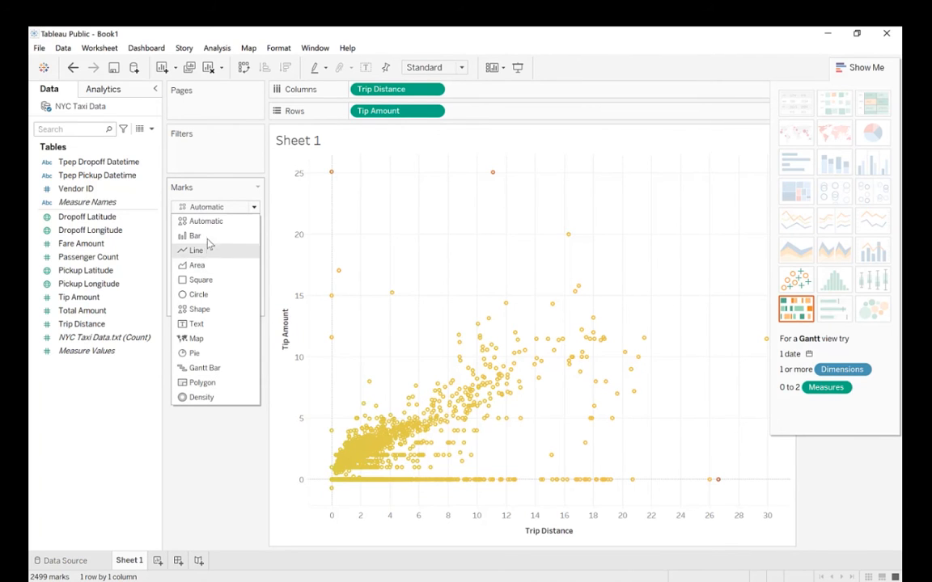
pyautogui.click(197, 265)
pyautogui.click(255, 207)
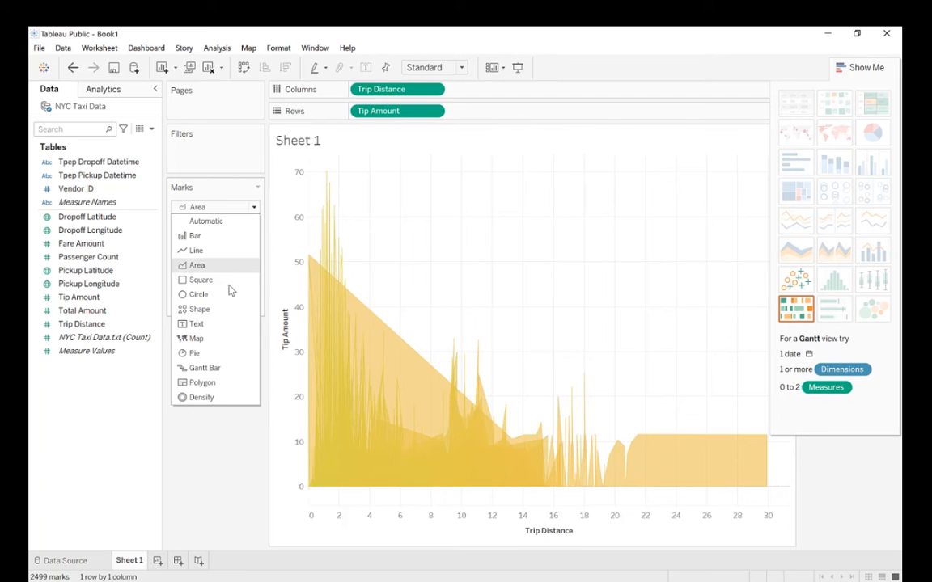
pyautogui.click(198, 295)
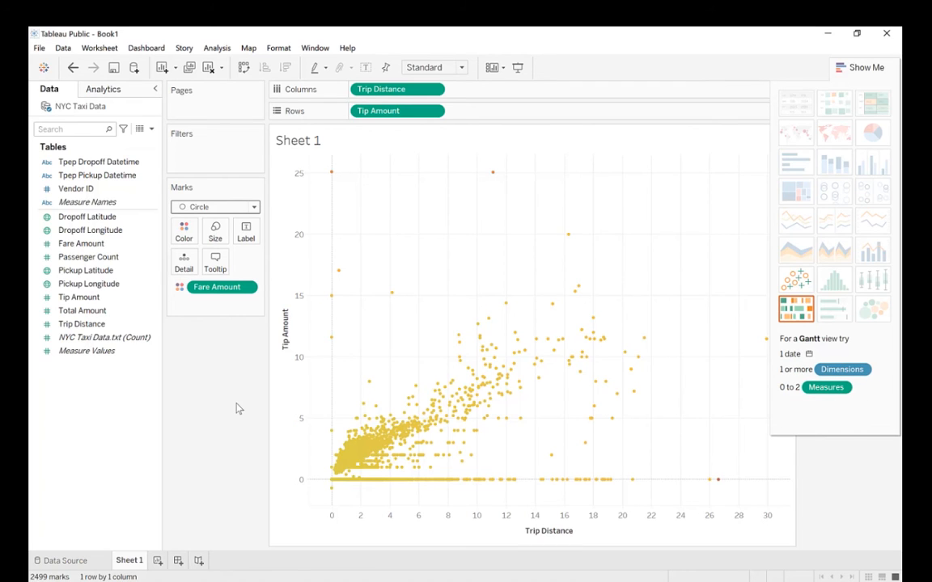
# Create a new worksheet with Pickup Latitude on Columns and Pickup Longitude on Rows
pyautogui.click(157, 561)
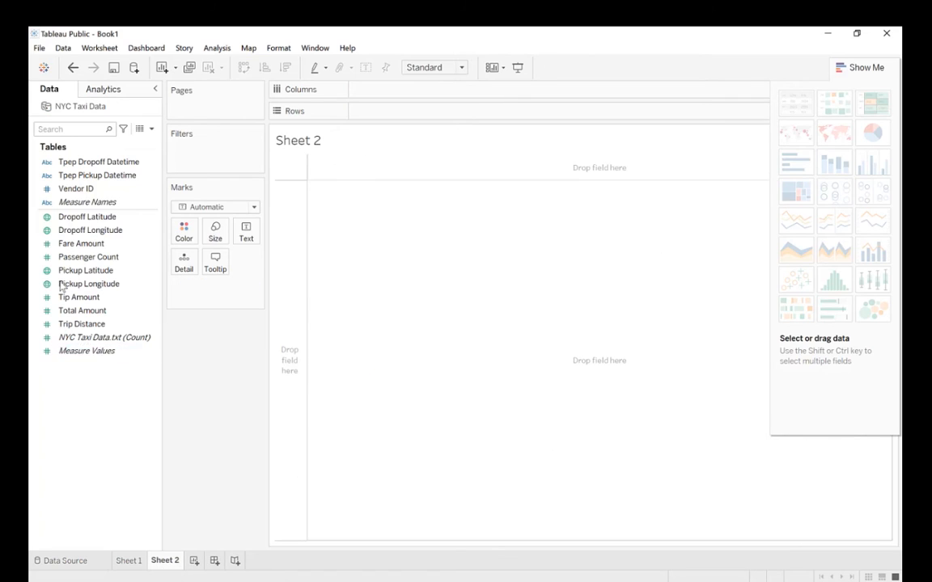
pyautogui.click(106, 219)
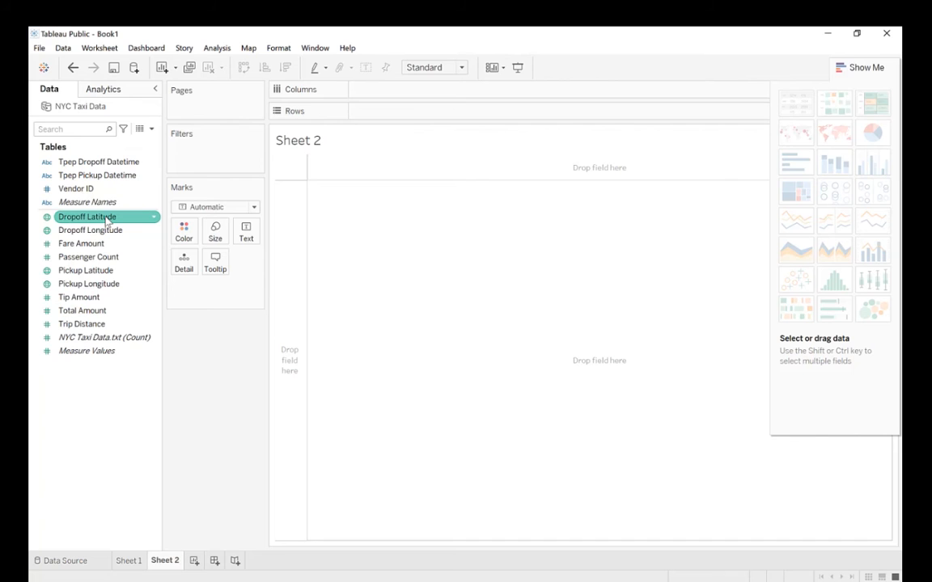
pyautogui.moveTo(98, 276); pyautogui.dragTo(399, 97)
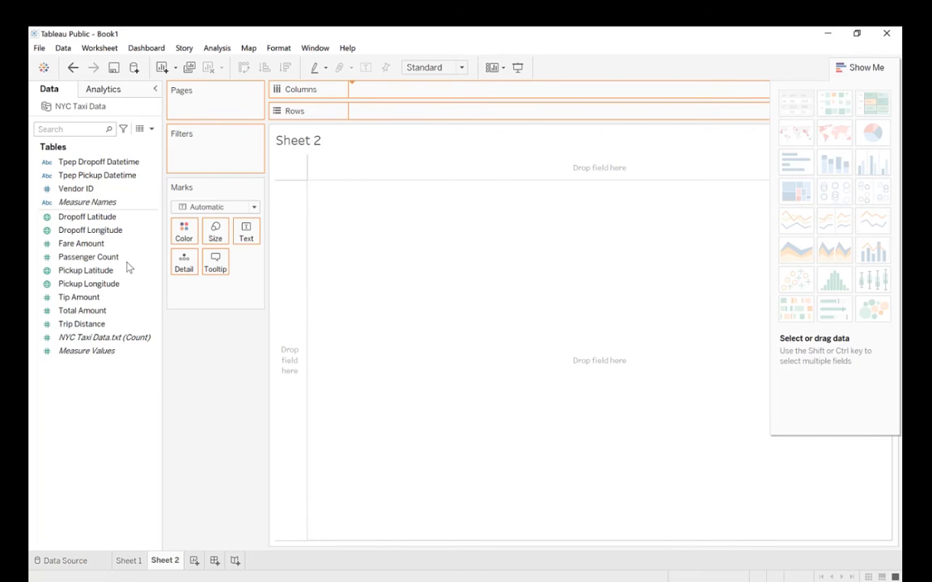
pyautogui.moveTo(96, 288); pyautogui.dragTo(392, 115)
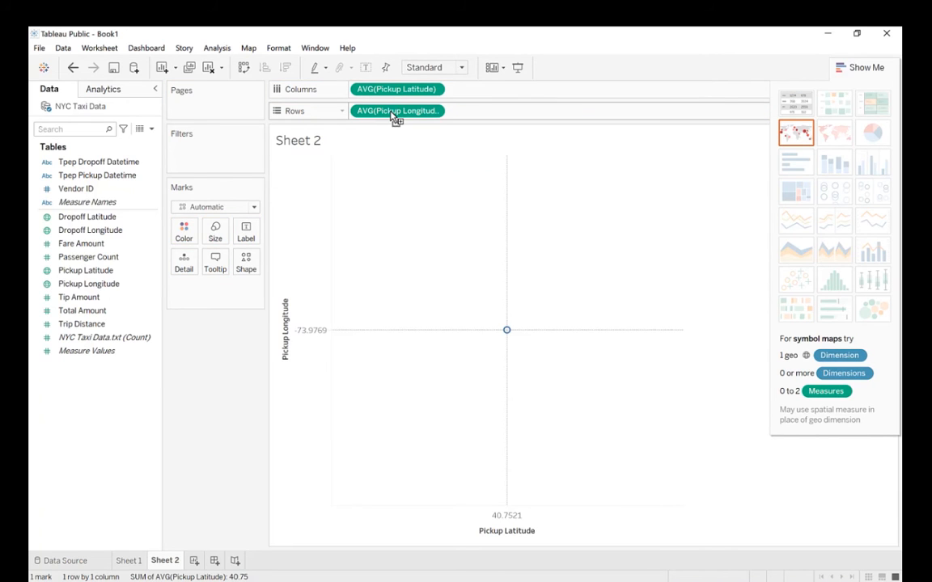
# Convert both Pickup Latitude and Pickup Longitude from averaged measures to dimensions
pyautogui.click(433, 89)
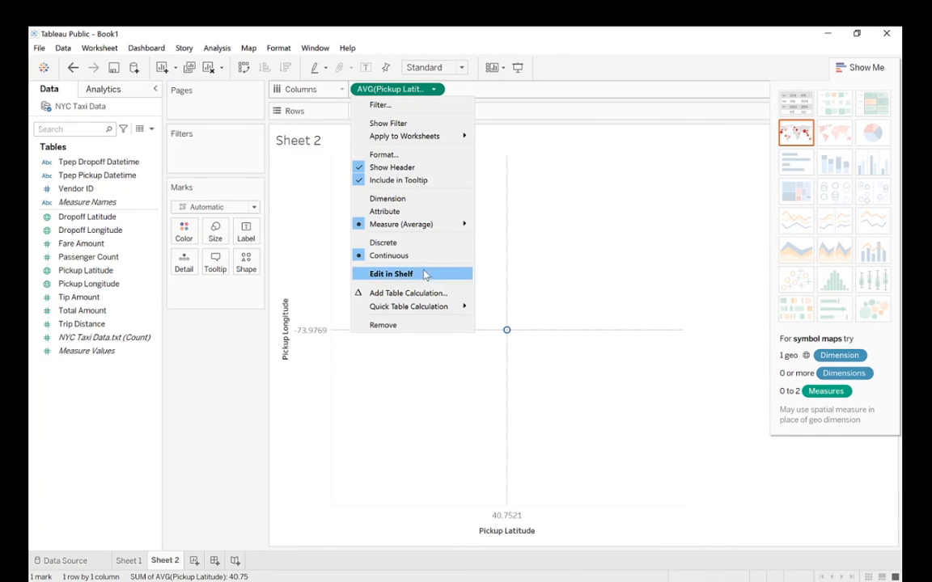
pyautogui.click(398, 200)
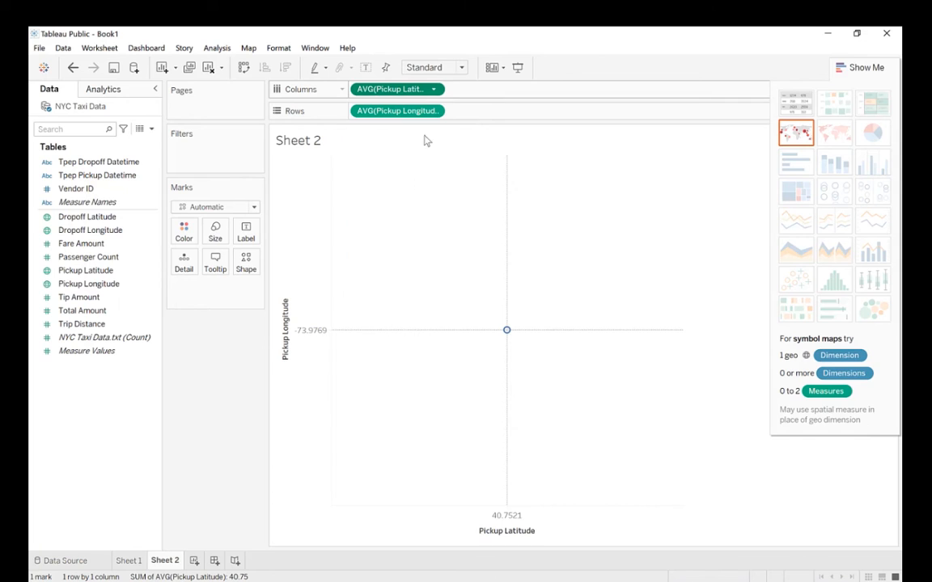
pyautogui.click(433, 111)
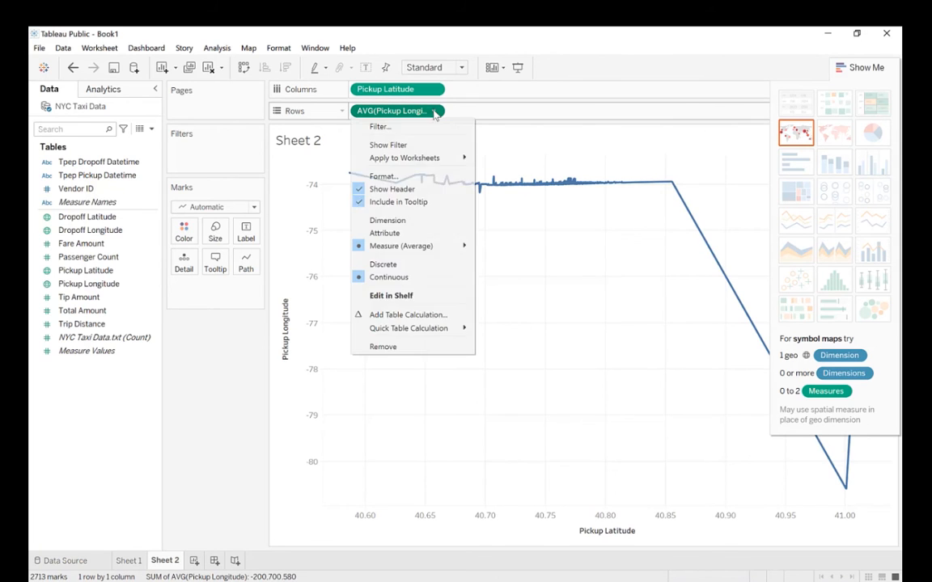
pyautogui.click(398, 220)
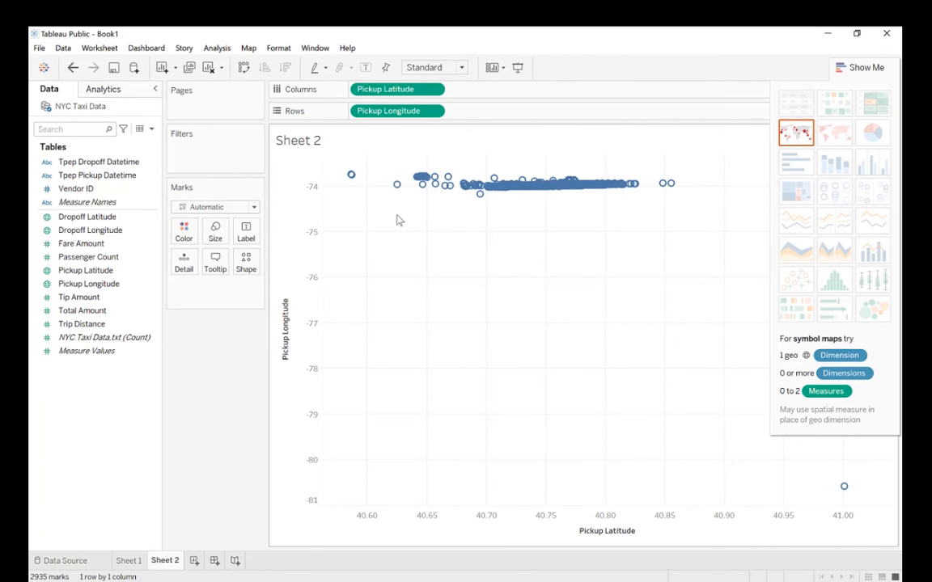
# Turn the pickup coordinates plot into a symbol map and frame the map on the Manhattan pickup points
pyautogui.click(797, 134)
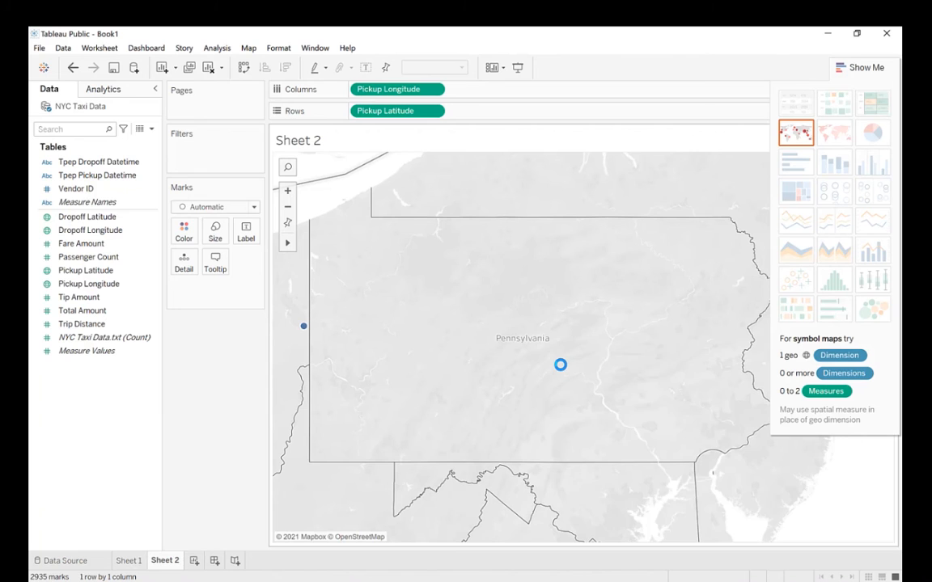
pyautogui.moveTo(287, 242)
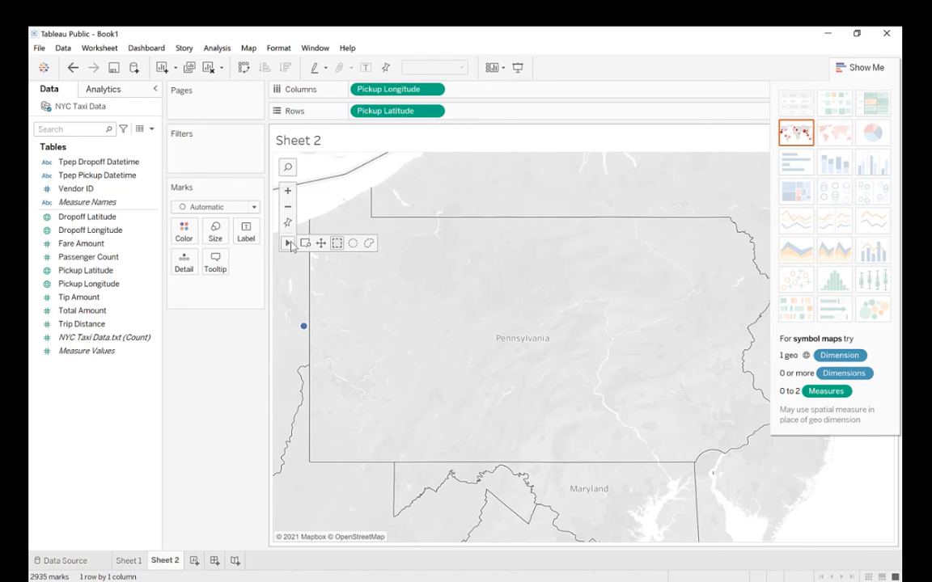
pyautogui.click(321, 245)
pyautogui.moveTo(487, 362); pyautogui.dragTo(314, 286)
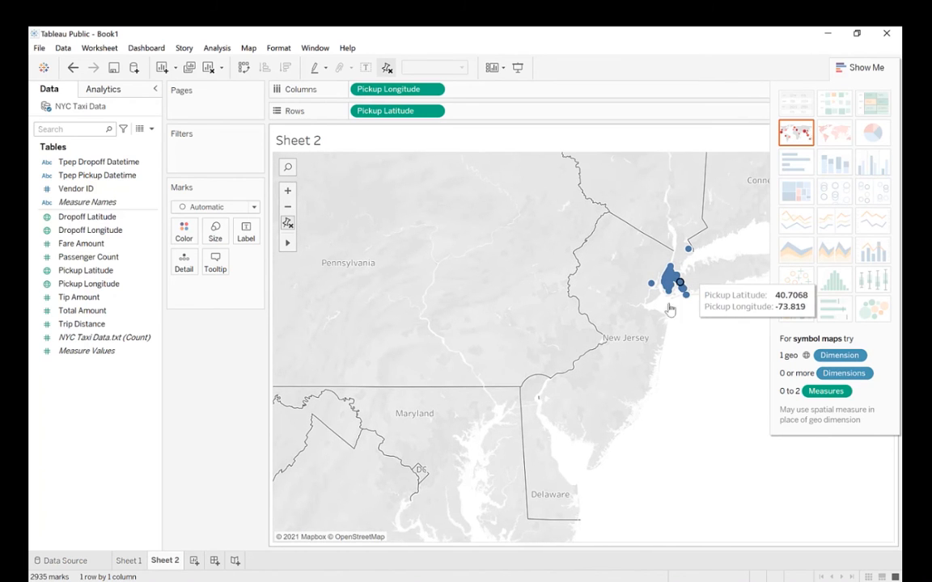
pyautogui.moveTo(685, 302); pyautogui.dragTo(587, 390)
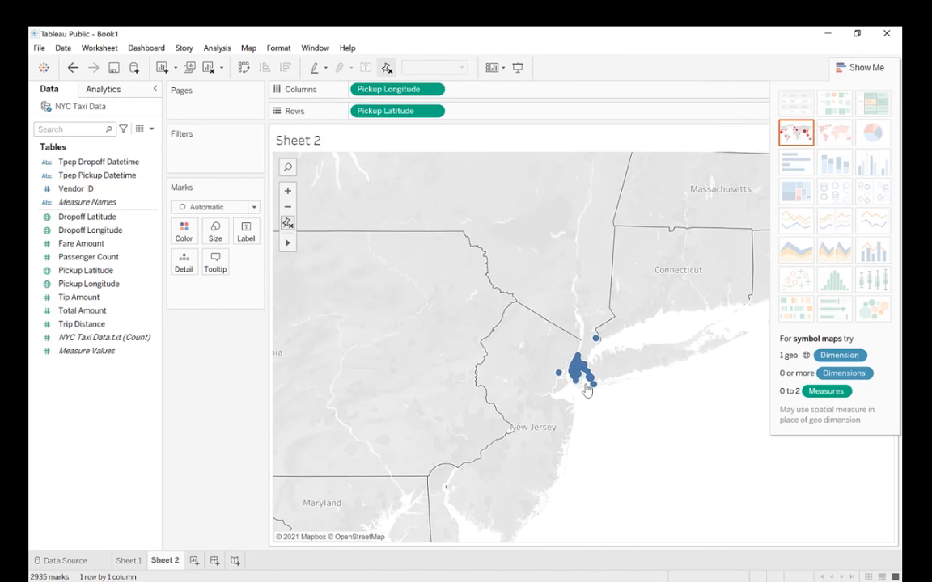
pyautogui.scroll(2, 587, 390)
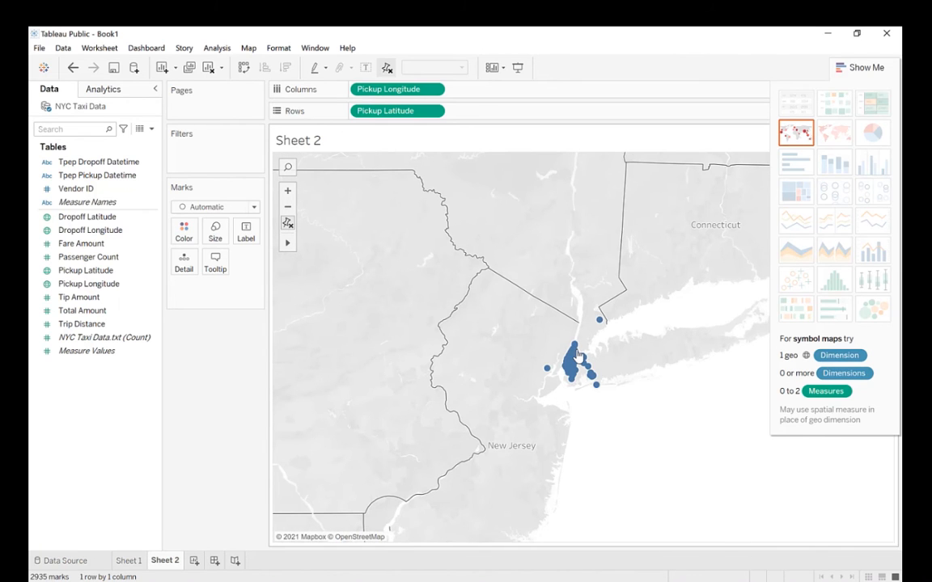
pyautogui.scroll(1, 579, 355)
pyautogui.scroll(1, 579, 359)
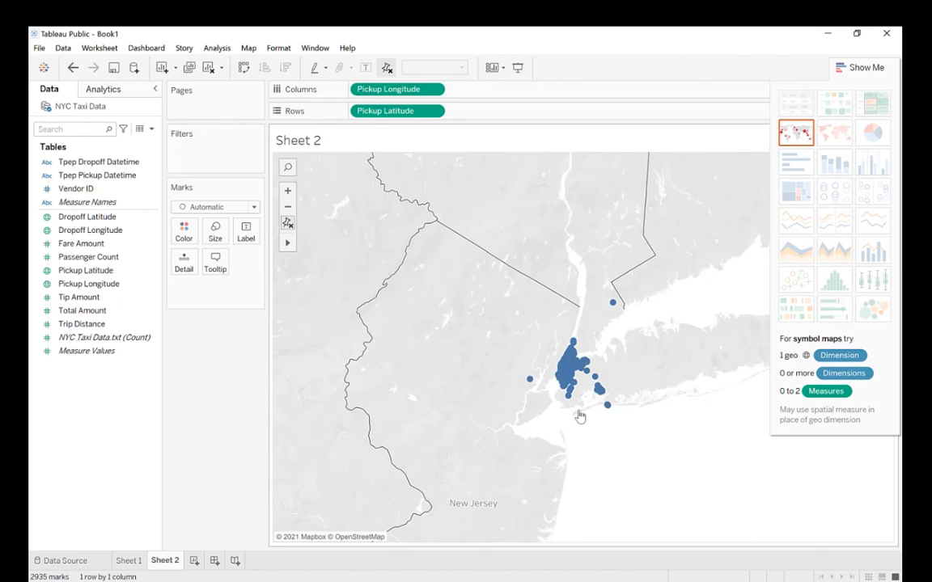
pyautogui.scroll(2, 573, 382)
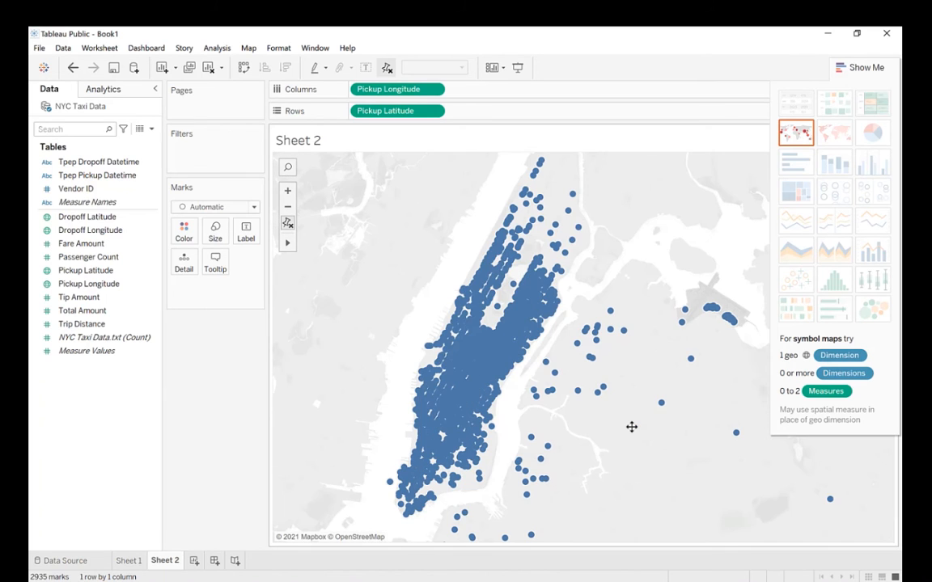
pyautogui.moveTo(622, 431); pyautogui.dragTo(654, 433)
pyautogui.moveTo(638, 392)
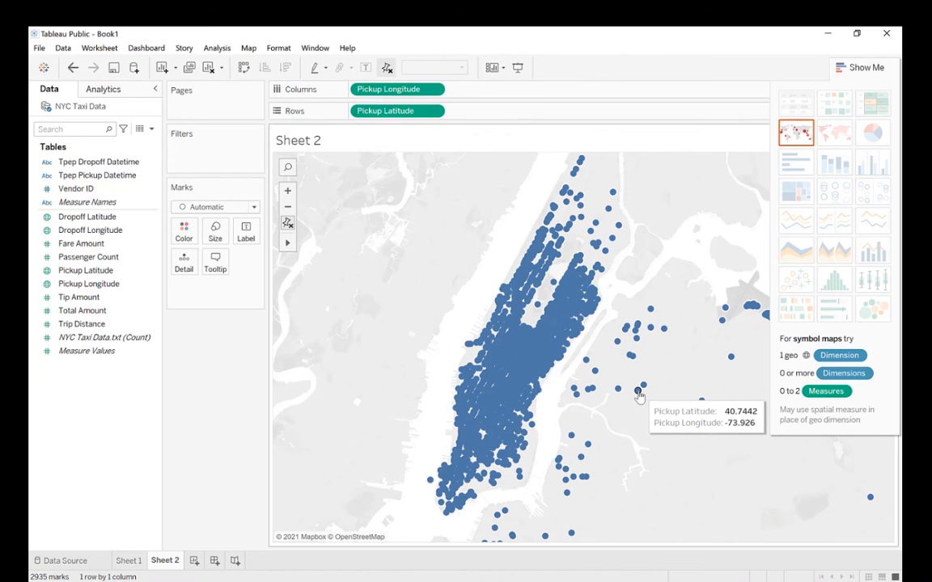
pyautogui.moveTo(497, 353)
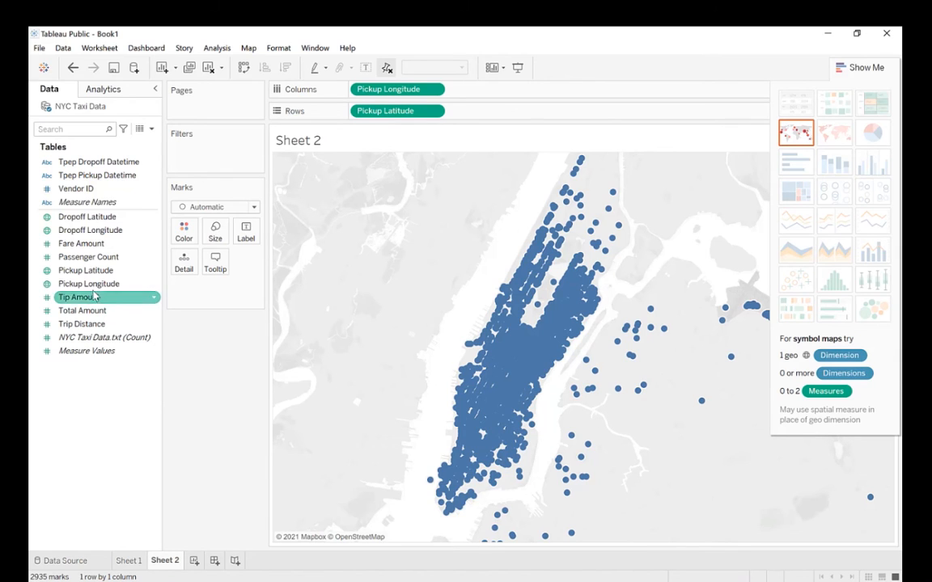
pyautogui.click(119, 343)
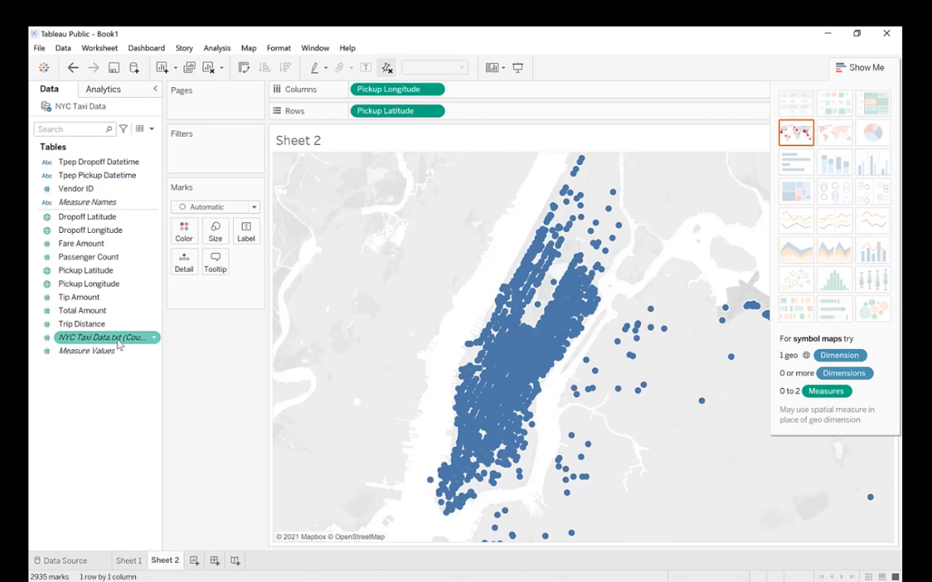
pyautogui.moveTo(119, 343)
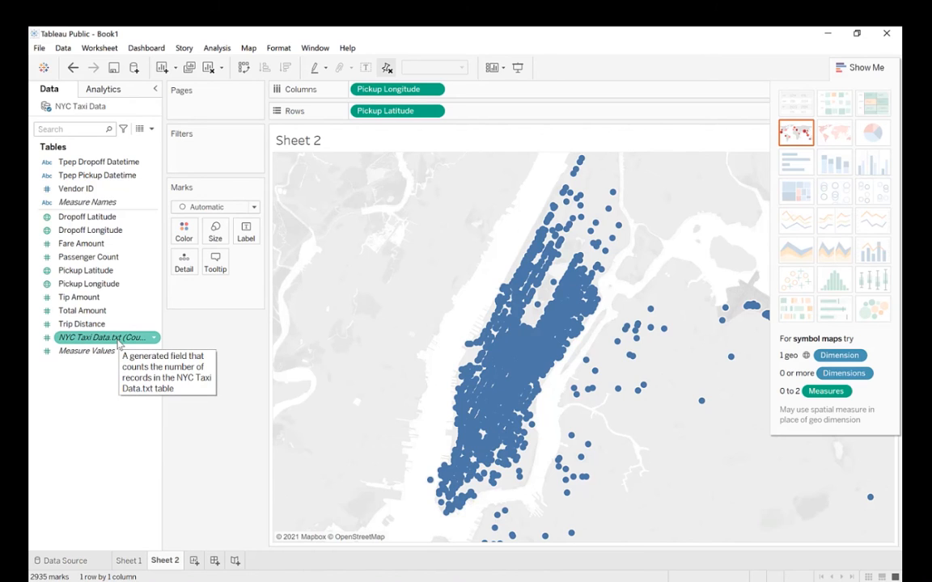
pyautogui.click(90, 299)
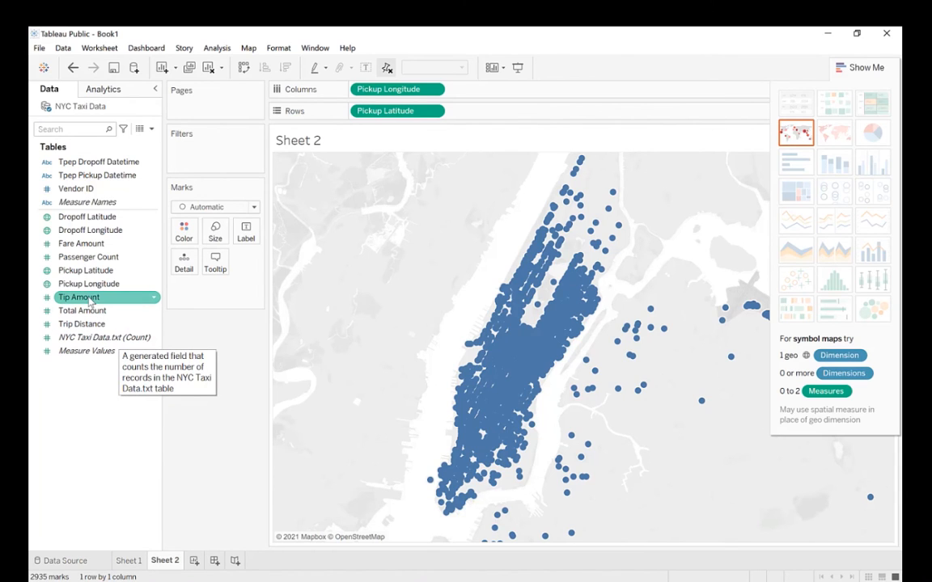
pyautogui.click(87, 312)
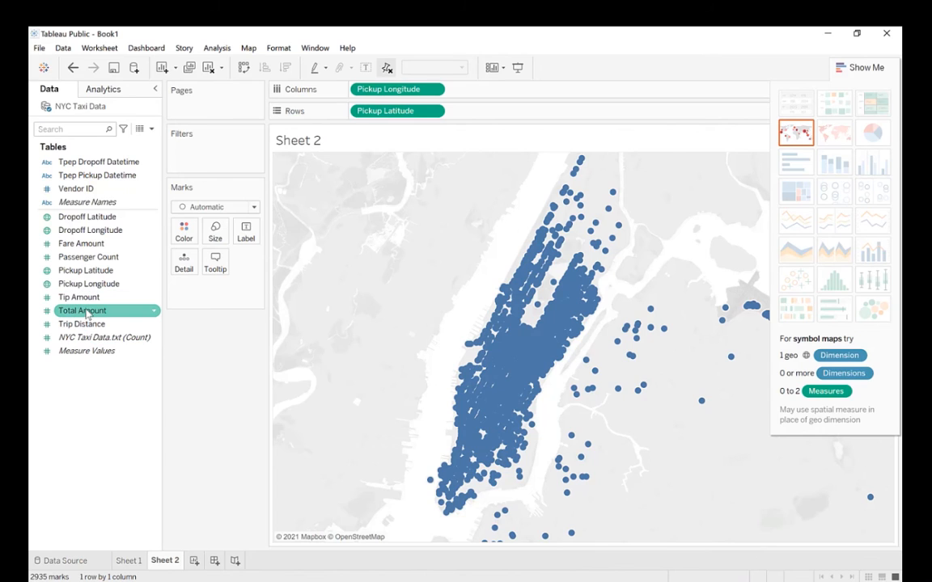
pyautogui.click(84, 270)
pyautogui.click(84, 257)
# Color the pickup map by Fare Amount, converting it from a sum to a dimension
pyautogui.click(83, 246)
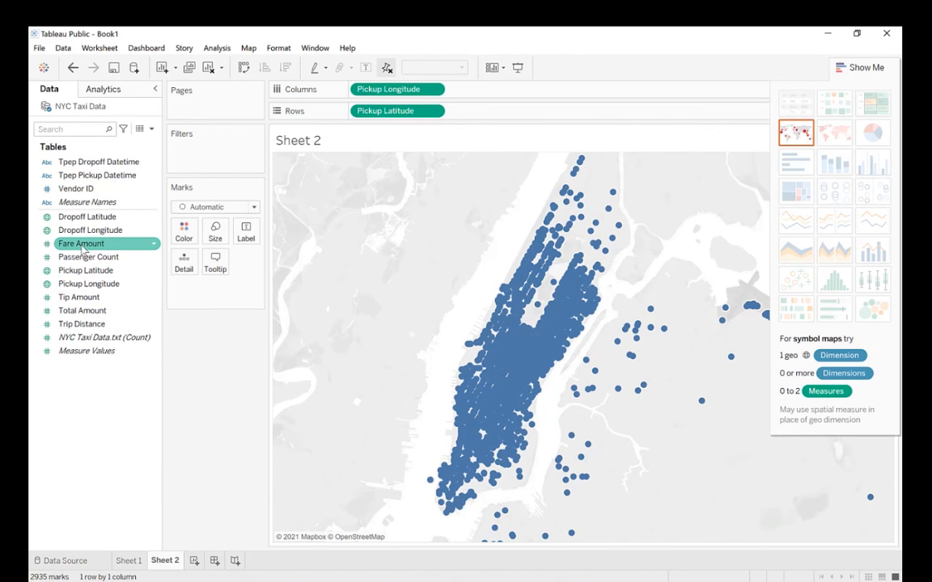
pyautogui.moveTo(83, 252); pyautogui.dragTo(189, 234)
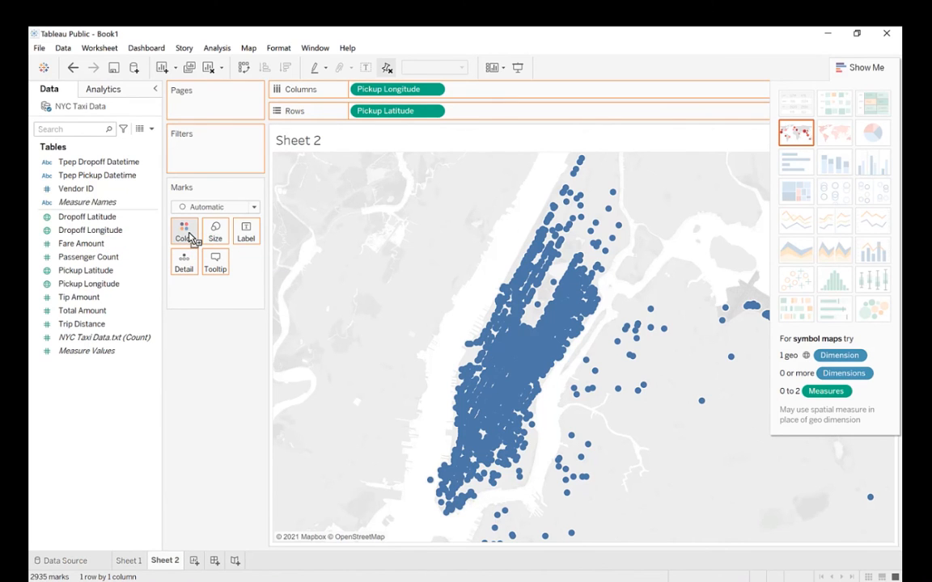
pyautogui.click(251, 288)
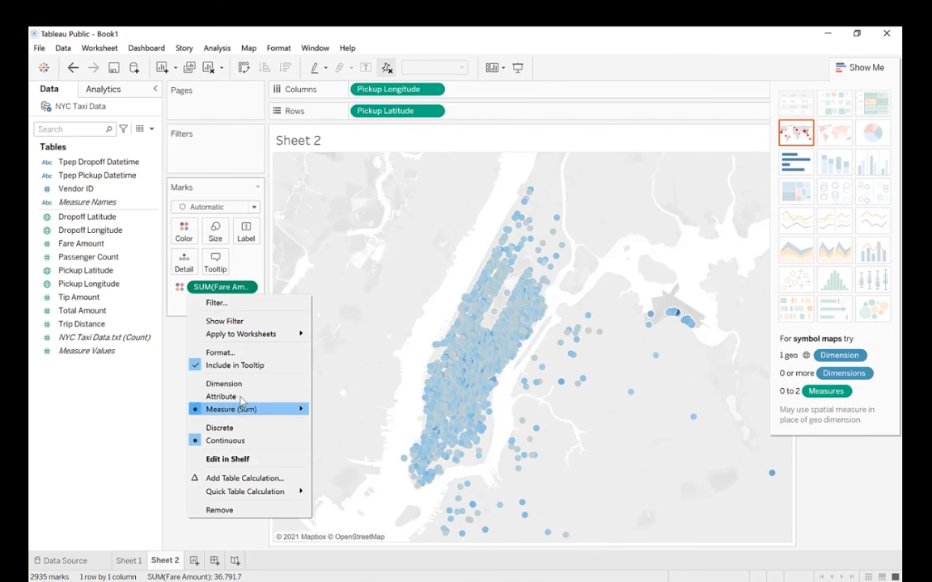
pyautogui.click(235, 383)
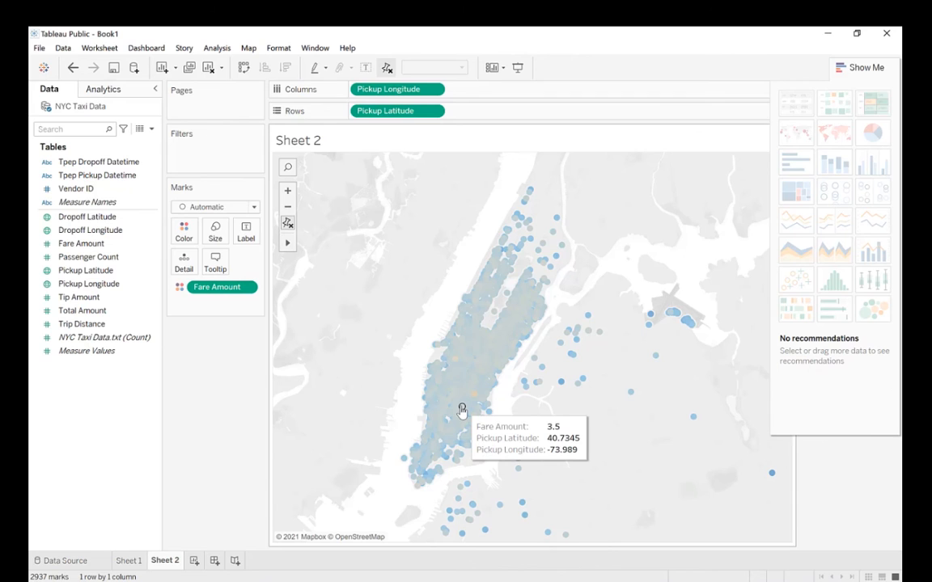
# Apply the Temperature Diverging palette to the Fare Amount colors on the pickup map
pyautogui.click(185, 232)
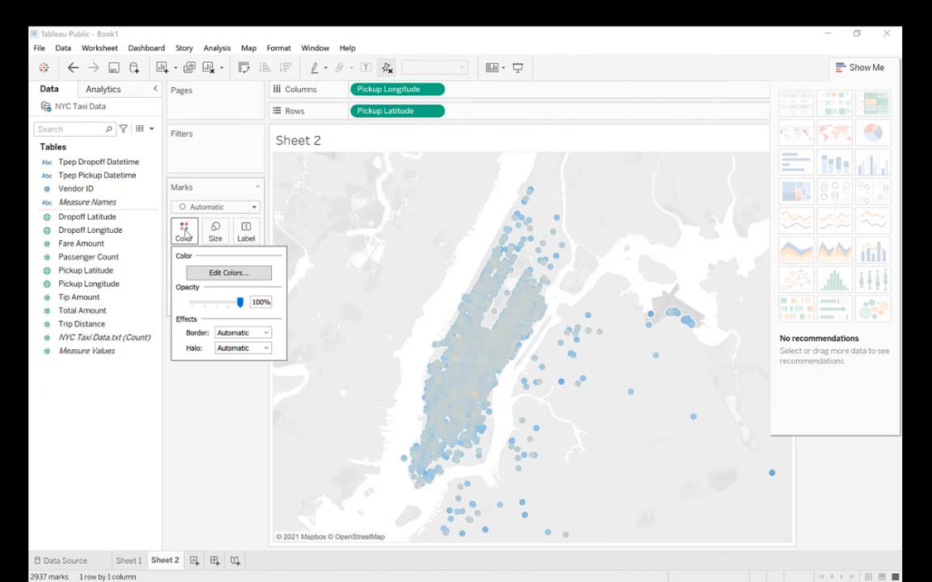
pyautogui.click(229, 274)
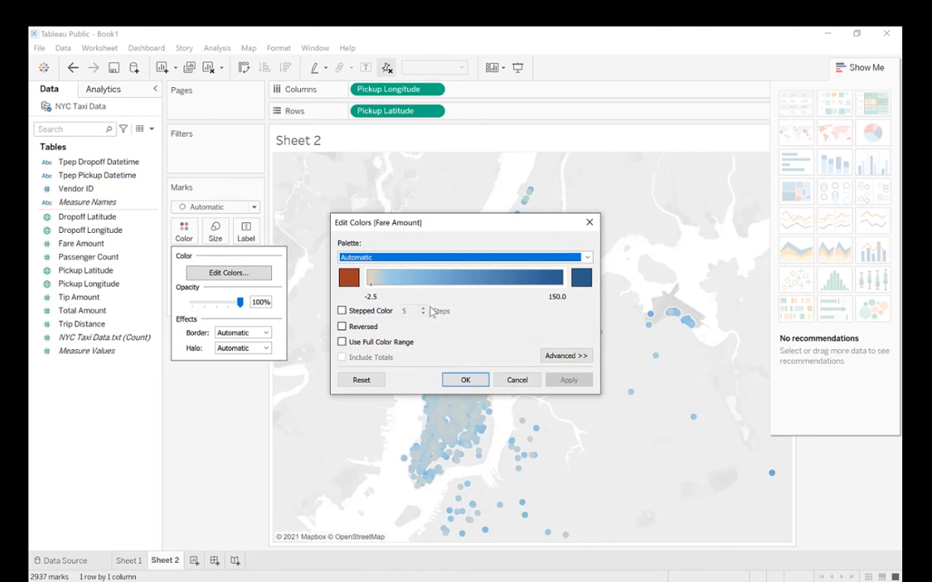
pyautogui.click(467, 258)
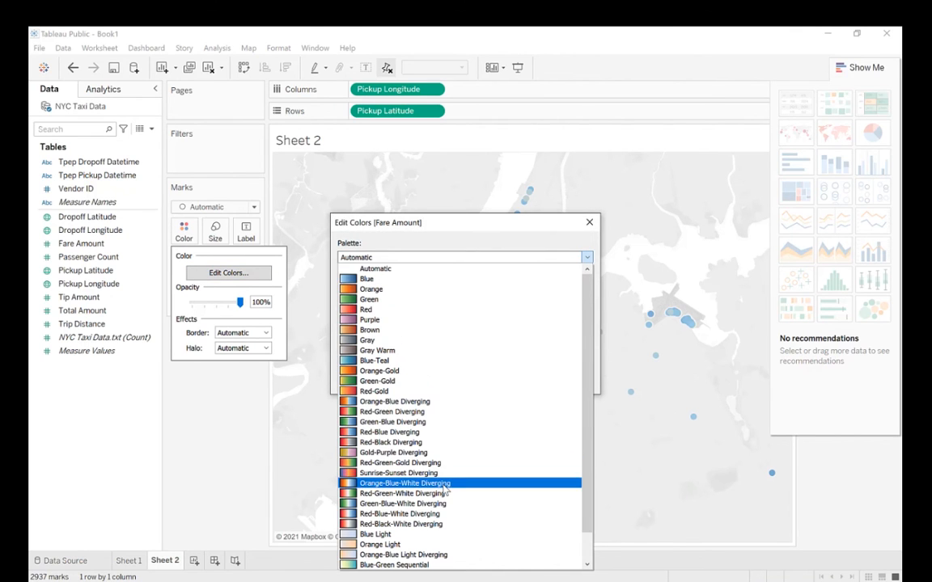
pyautogui.scroll(-1, 444, 490)
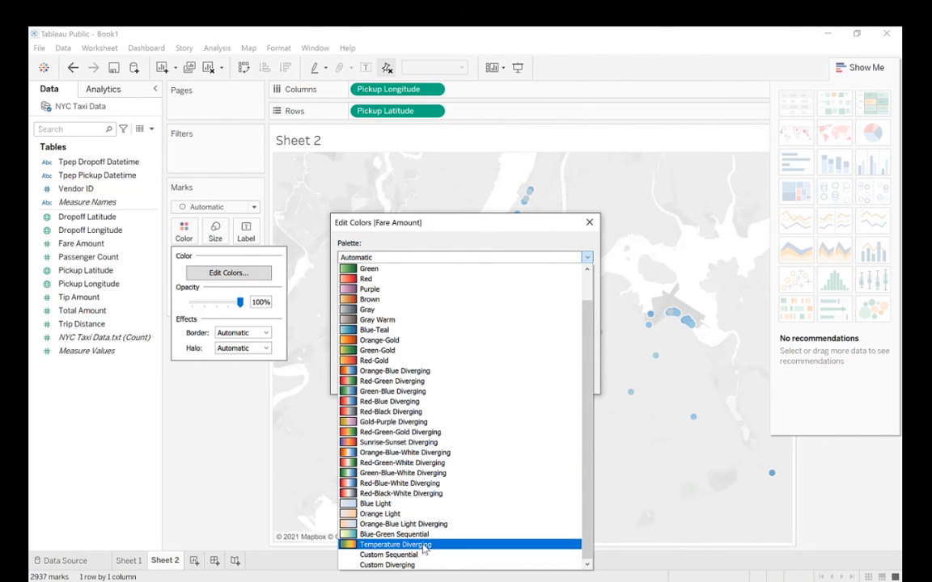
pyautogui.click(396, 545)
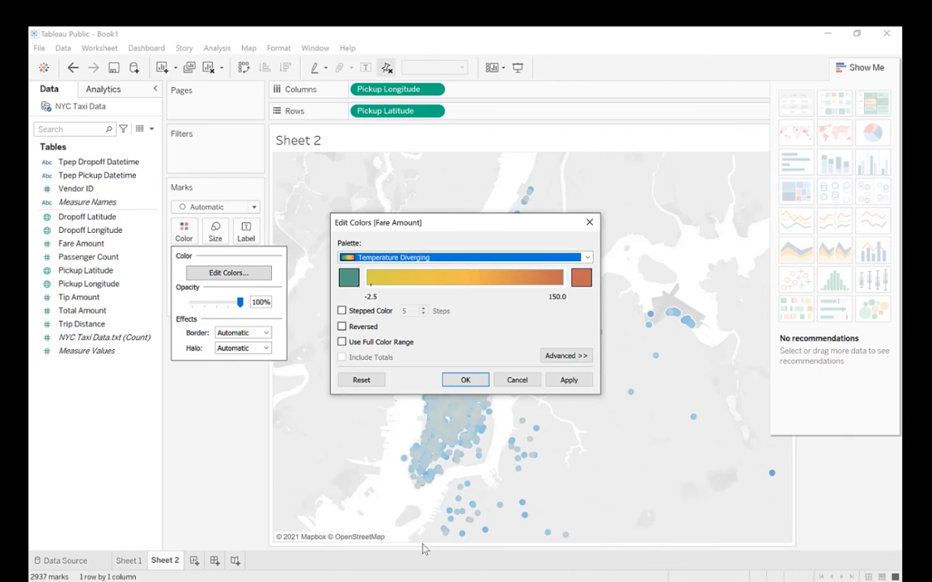
pyautogui.click(470, 385)
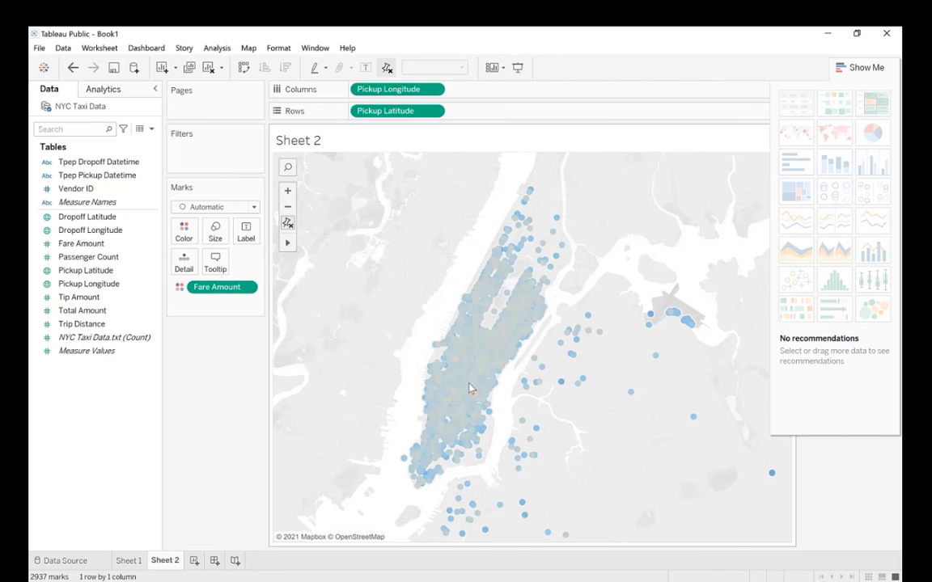
# Try the Map mark type on the pickup map, and settle on Density marks instead
pyautogui.click(254, 209)
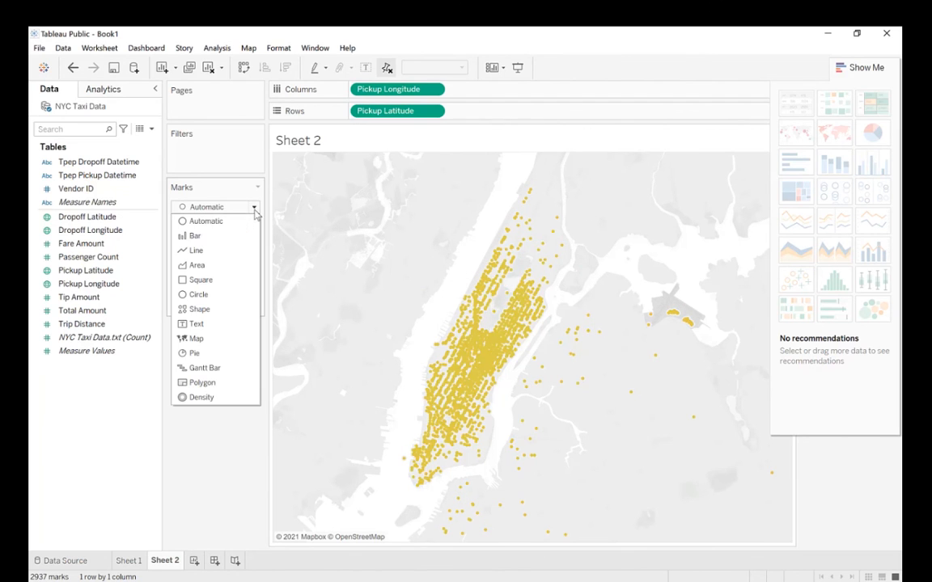
pyautogui.click(202, 339)
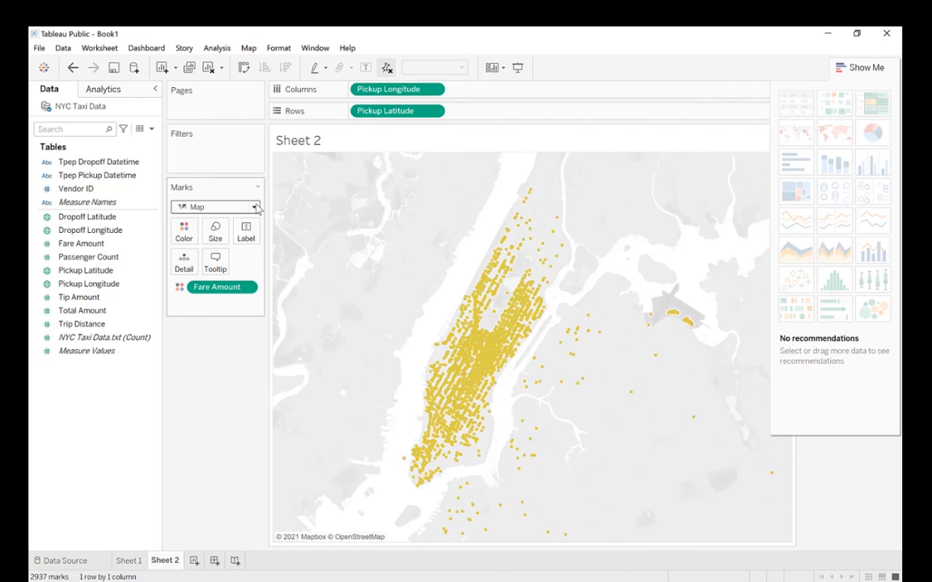
pyautogui.click(254, 208)
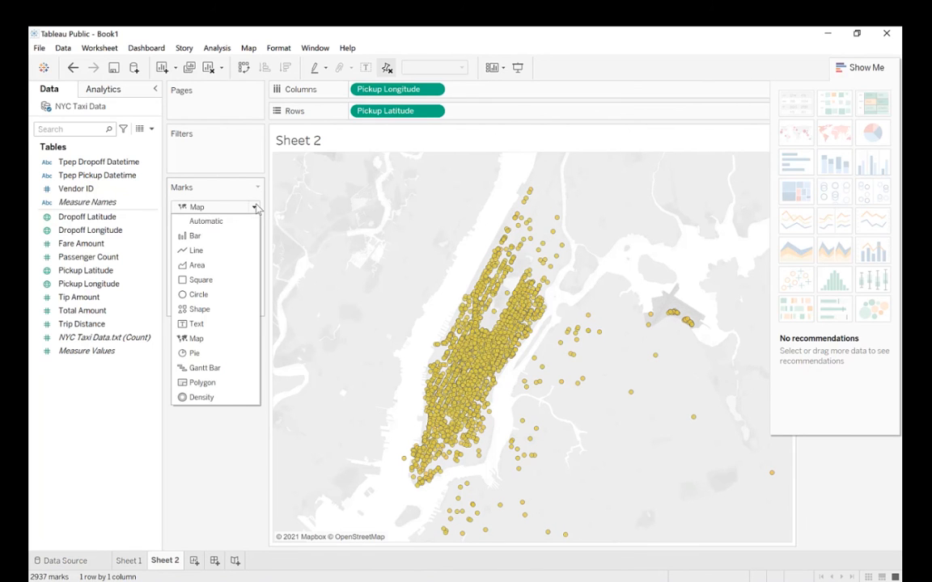
pyautogui.click(208, 398)
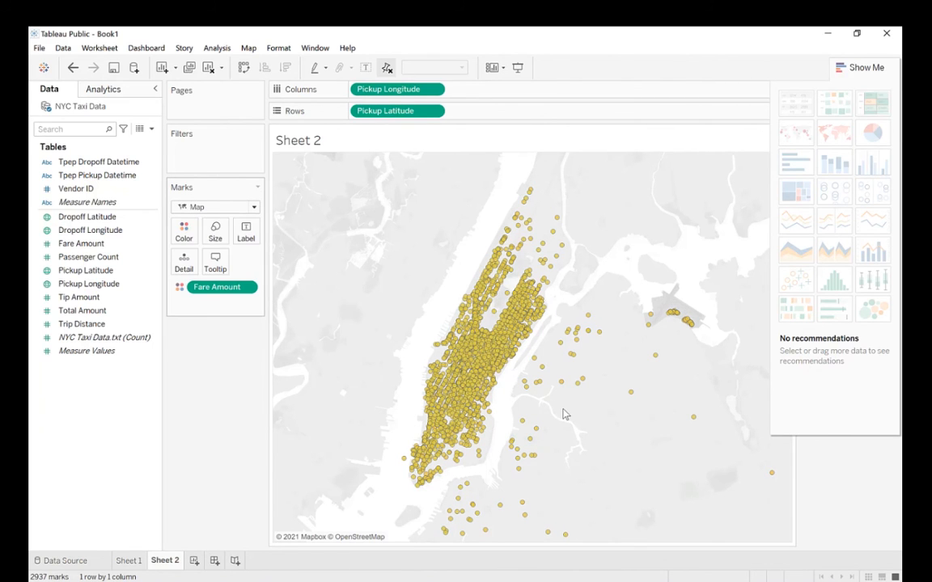
pyautogui.scroll(3, 543, 412)
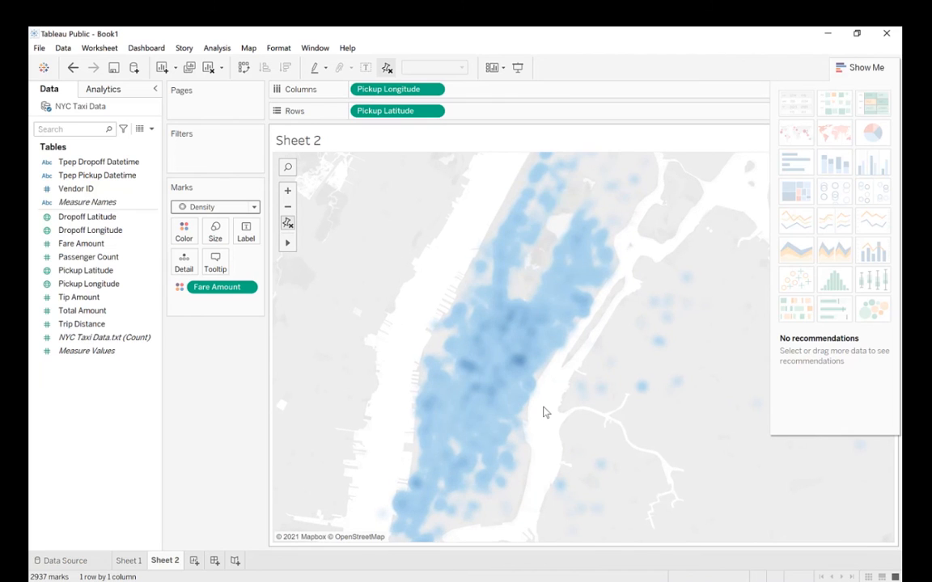
# Set the density marks' color palette to Temperature Diverging and inspect a pickup hotspot in Manhattan
pyautogui.click(185, 233)
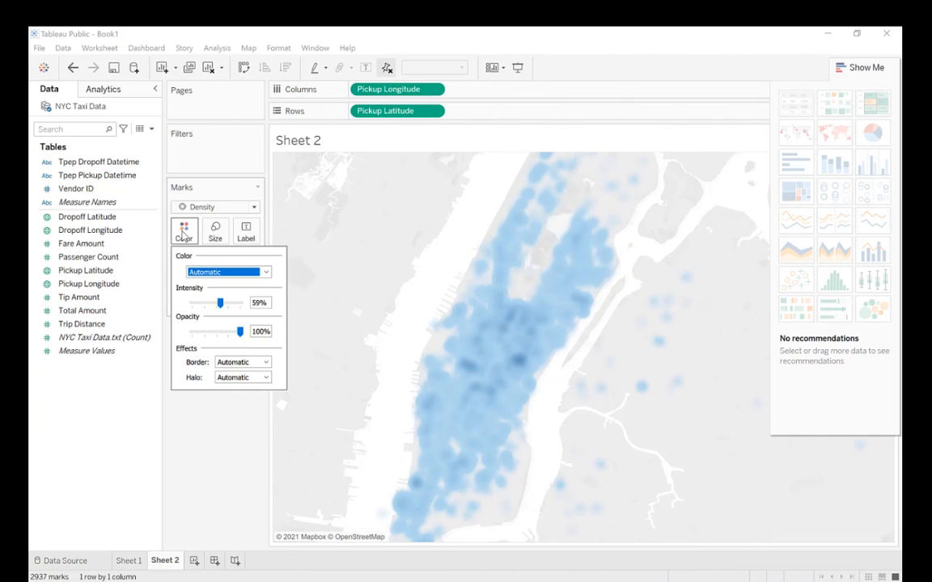
pyautogui.click(265, 272)
pyautogui.scroll(-4, 273, 492)
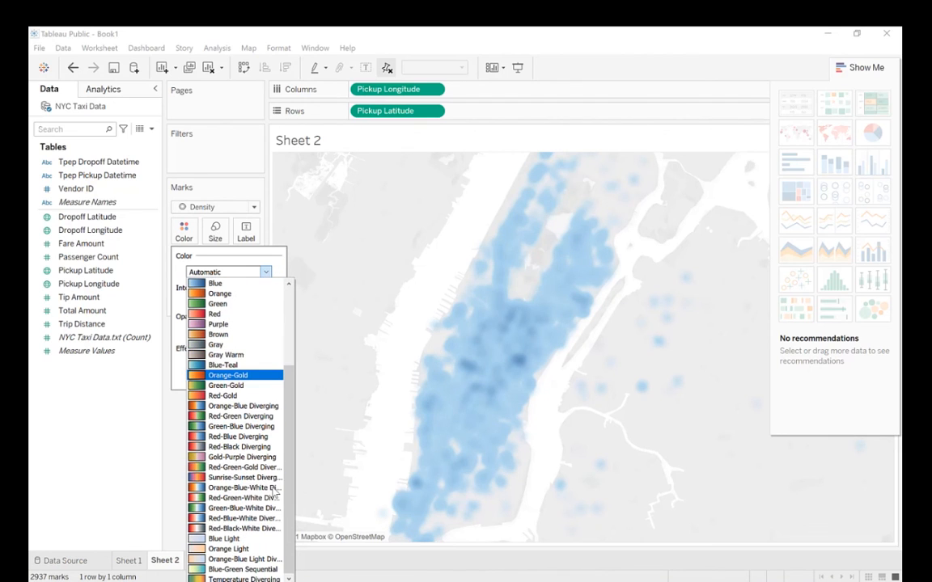
pyautogui.click(246, 579)
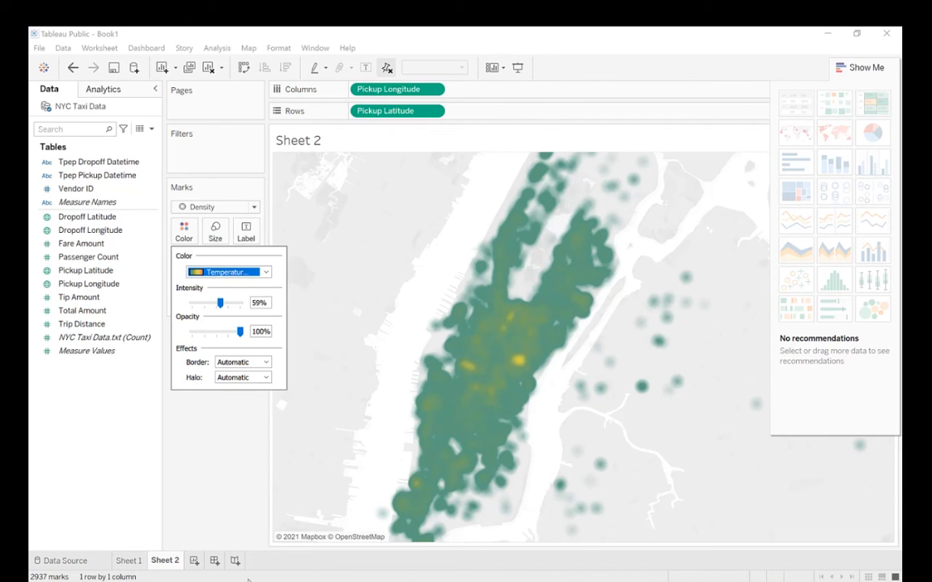
pyautogui.click(234, 427)
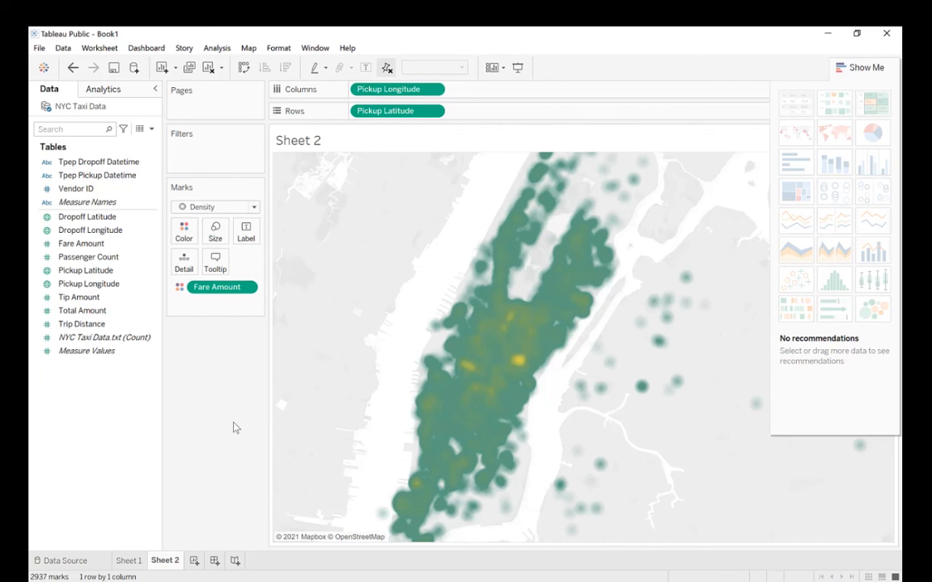
pyautogui.moveTo(518, 364)
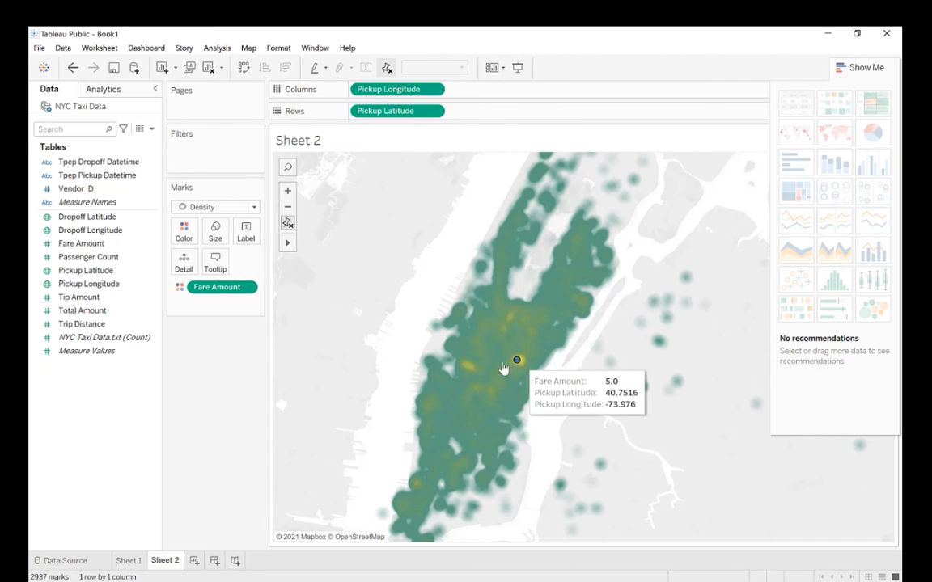
# Show a Fare Amount filter for the pickup map and limit it to fares from 17.0 to 150.0
pyautogui.click(247, 289)
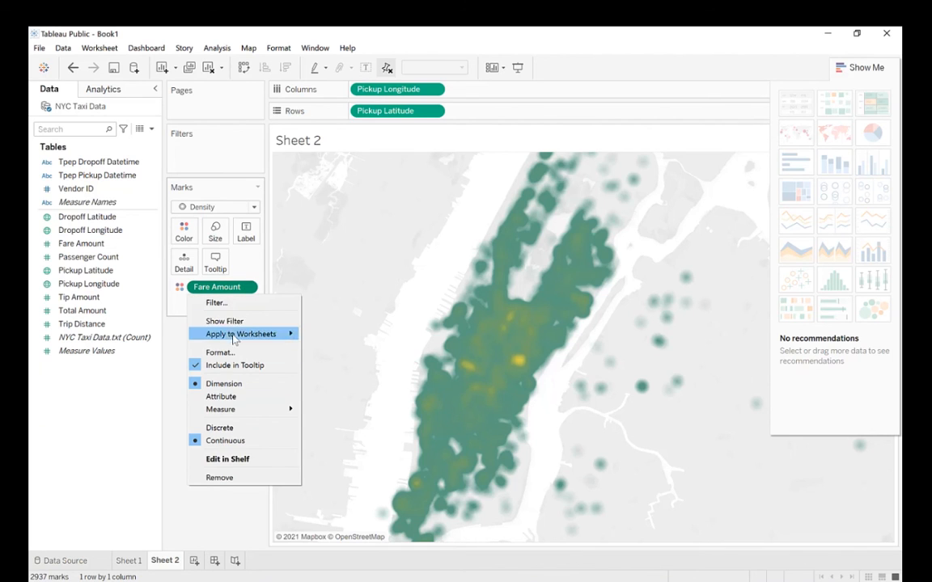
pyautogui.click(235, 321)
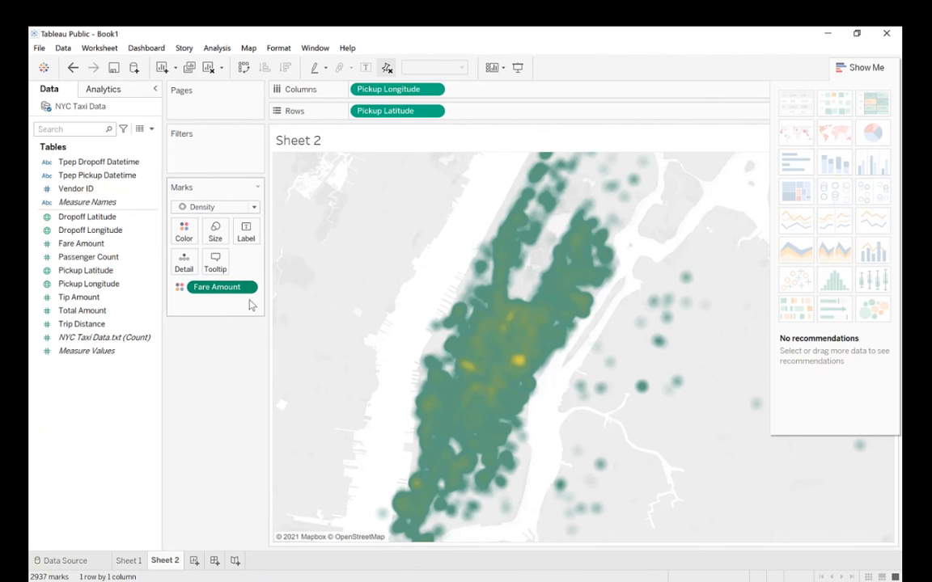
pyautogui.moveTo(865, 63); pyautogui.dragTo(872, 211)
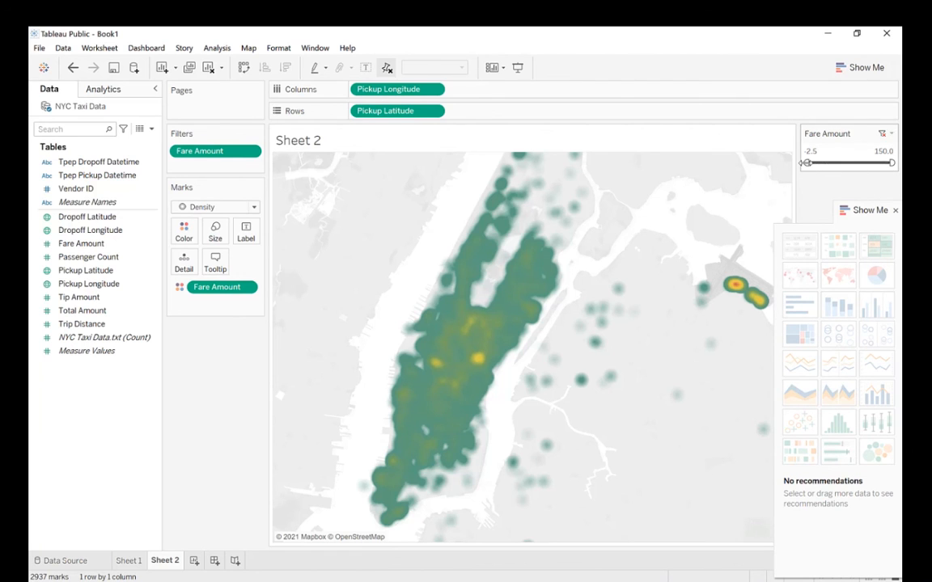
pyautogui.moveTo(806, 162); pyautogui.dragTo(843, 163)
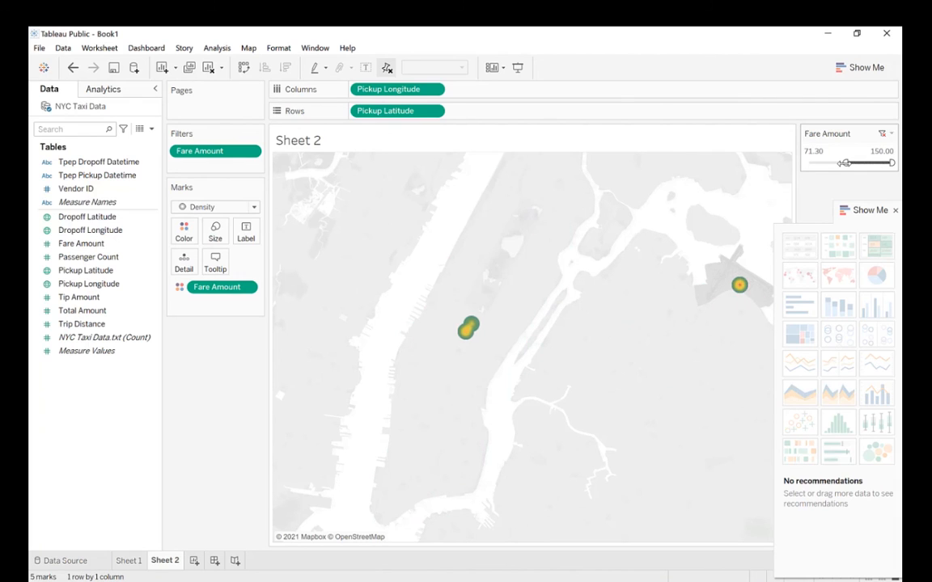
pyautogui.moveTo(843, 163); pyautogui.dragTo(815, 162)
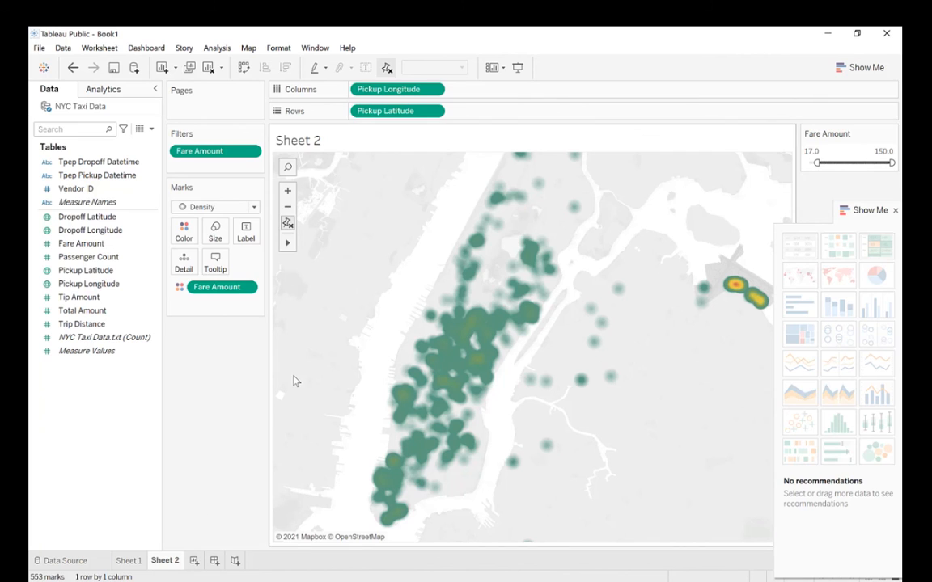
# Create a new dashboard and place the Sheet 1 scatter plot on it
pyautogui.click(214, 561)
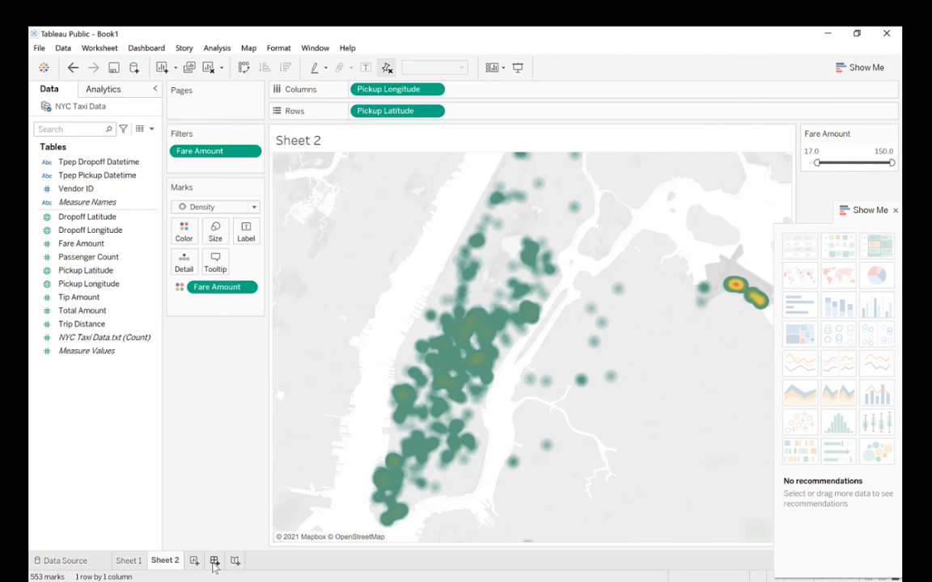
pyautogui.doubleClick(81, 247)
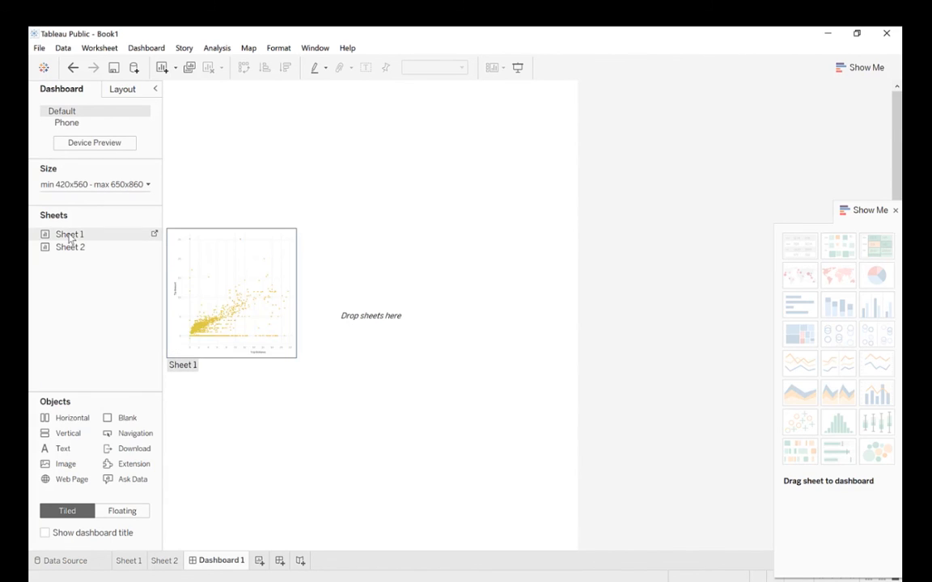
pyautogui.moveTo(69, 237); pyautogui.dragTo(306, 188)
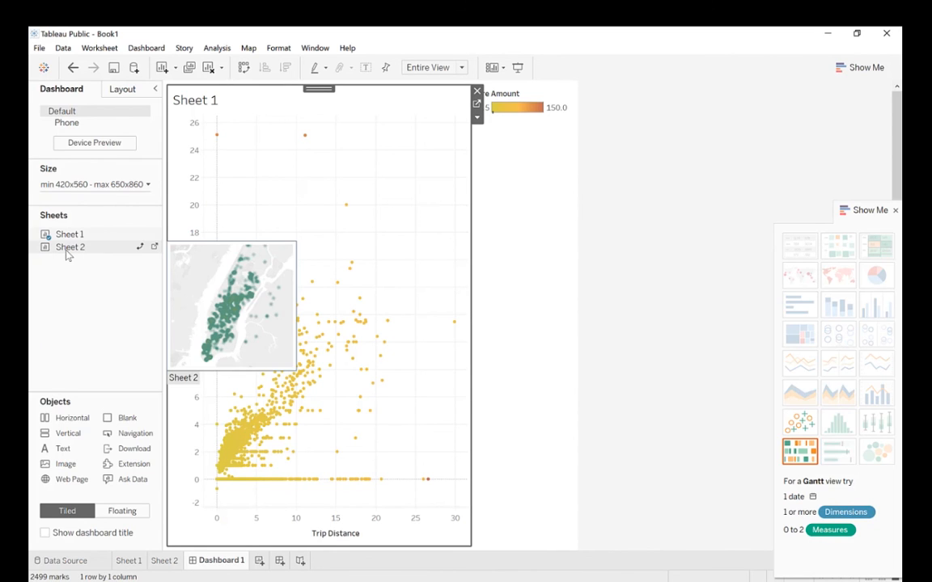
# Add the Sheet 2 density map beneath the Fare Amount legend, and widen it by narrowing the scatter plot
pyautogui.click(525, 287)
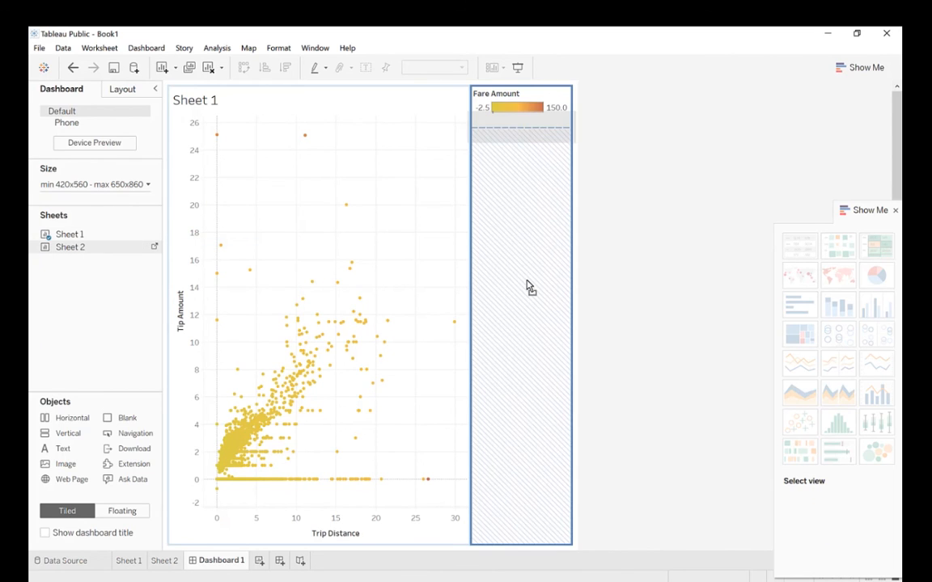
pyautogui.moveTo(525, 287); pyautogui.dragTo(526, 287)
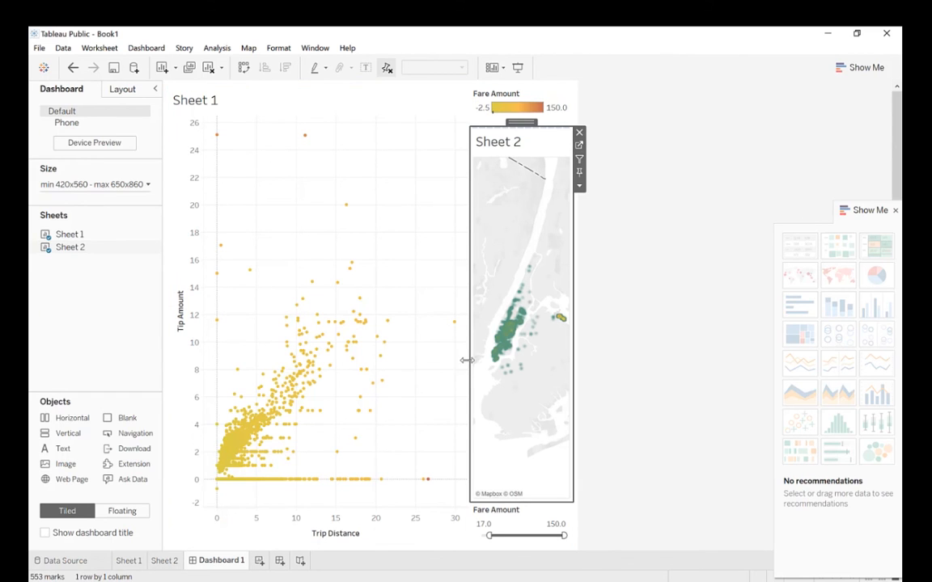
pyautogui.moveTo(469, 359); pyautogui.dragTo(354, 363)
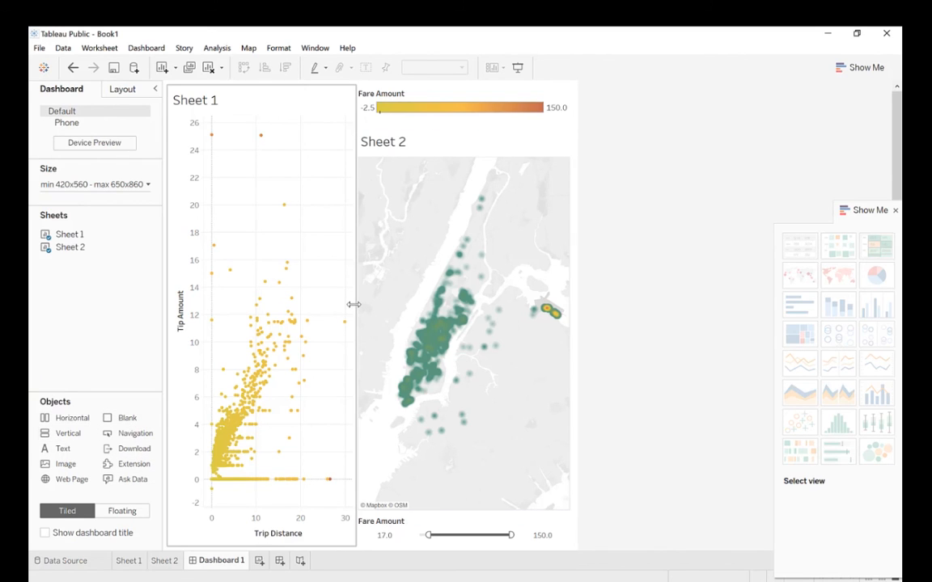
pyautogui.moveTo(354, 304); pyautogui.dragTo(339, 304)
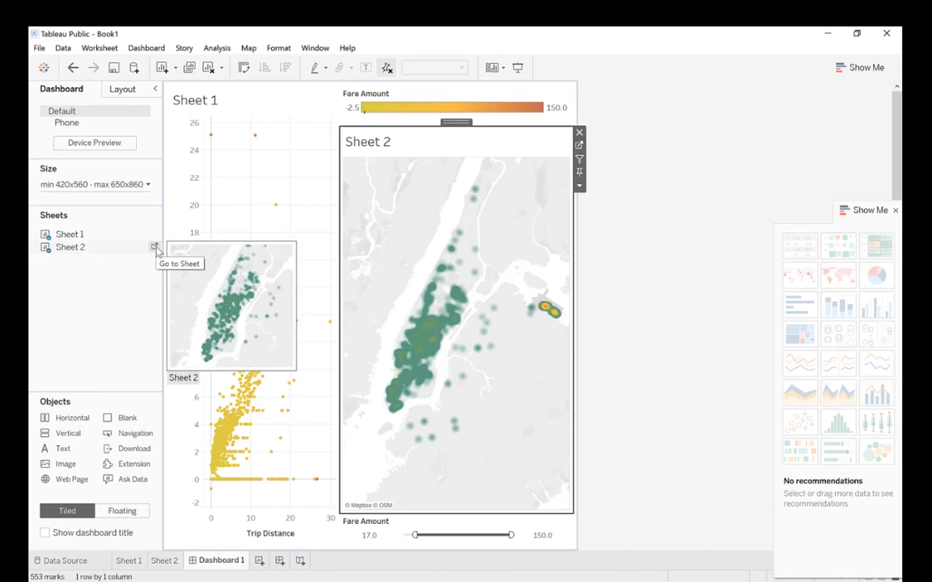
# Select the scatter plot point with tip amount 4.00 and trip distance 6.44 to examine its details
pyautogui.moveTo(155, 234)
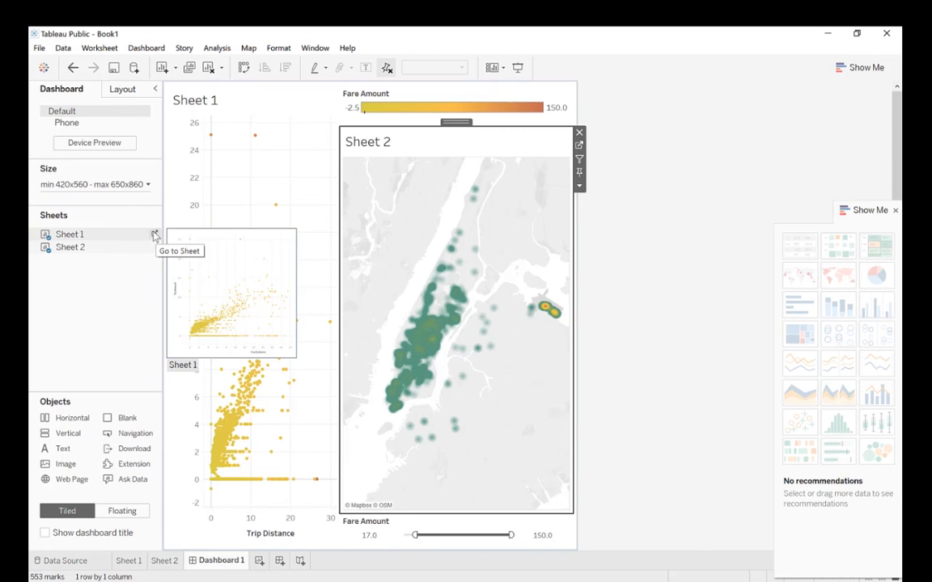
pyautogui.click(98, 381)
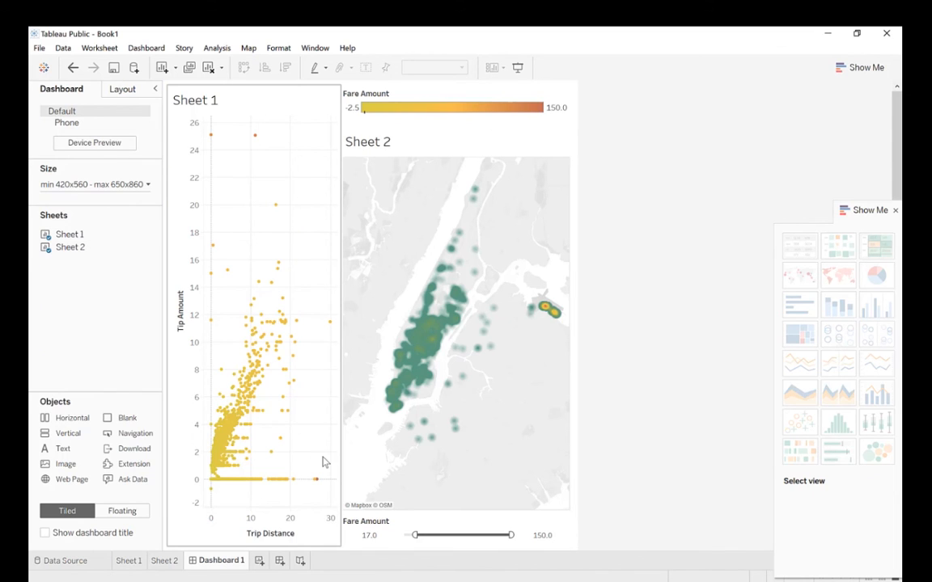
pyautogui.moveTo(236, 428)
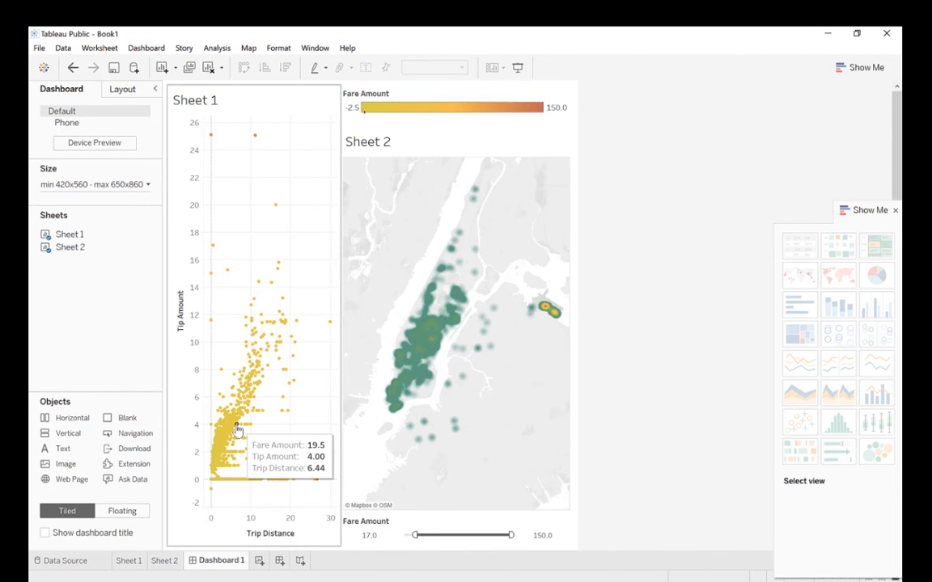
pyautogui.click(236, 427)
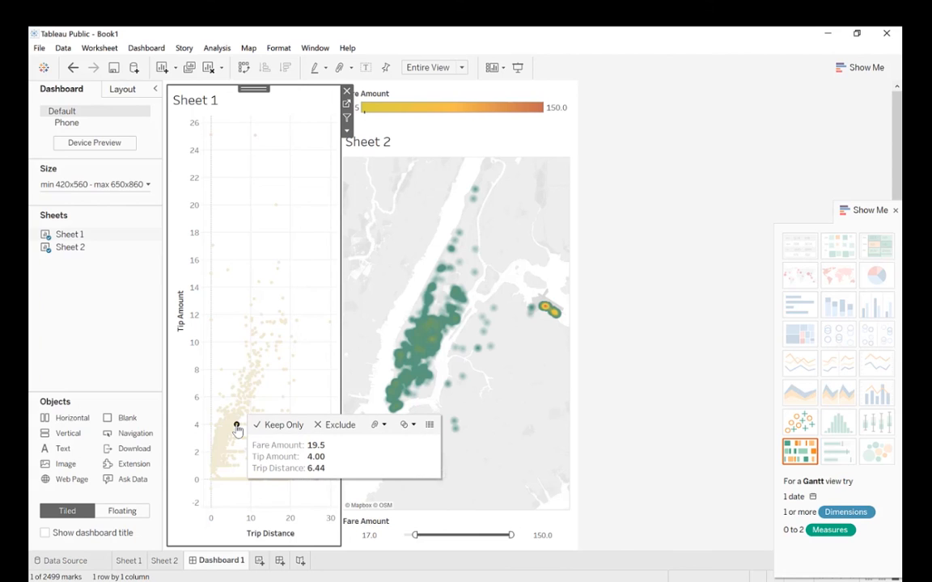